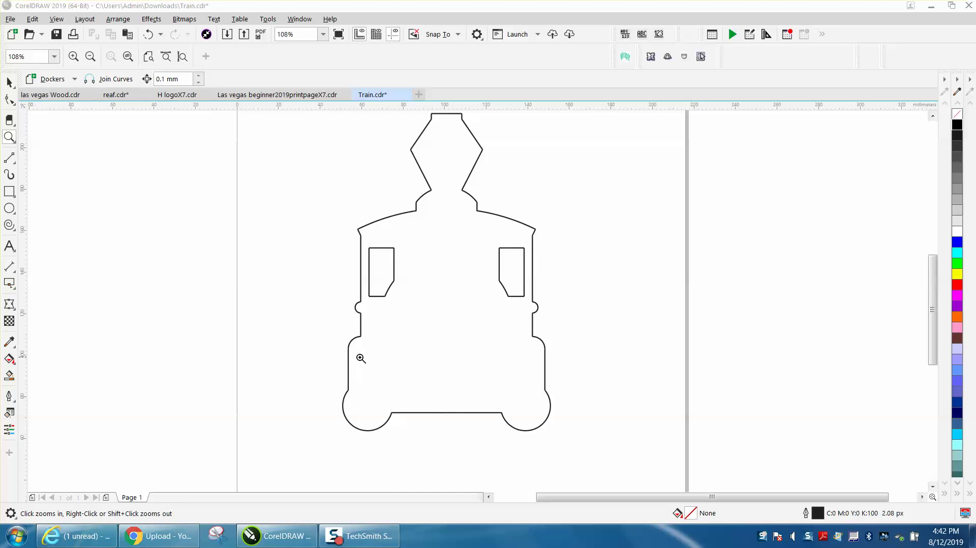
# Zoom into the train's bottom and inspect the nodes of the base line and left wheel arc
pyautogui.moveTo(315, 355); pyautogui.dragTo(638, 471)
pyautogui.click(9, 83)
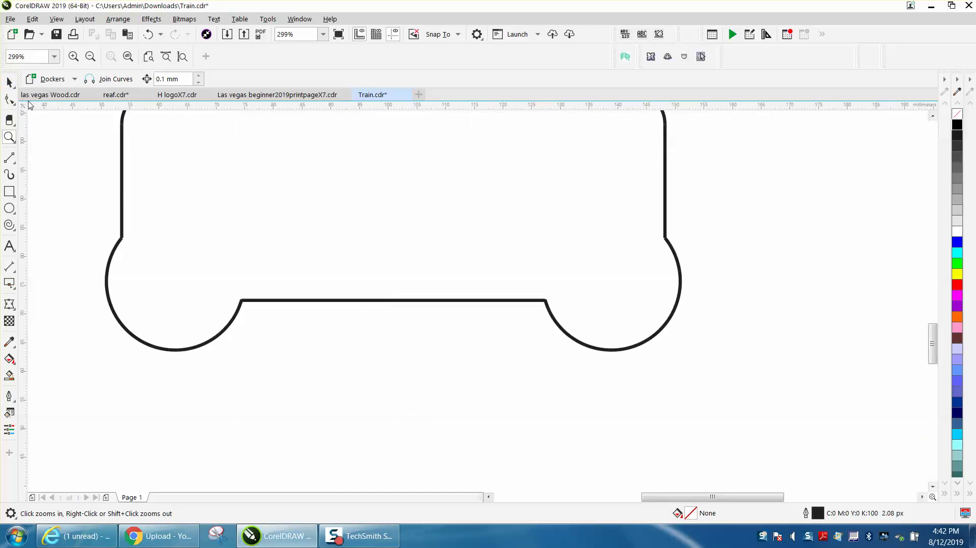
pyautogui.click(316, 301)
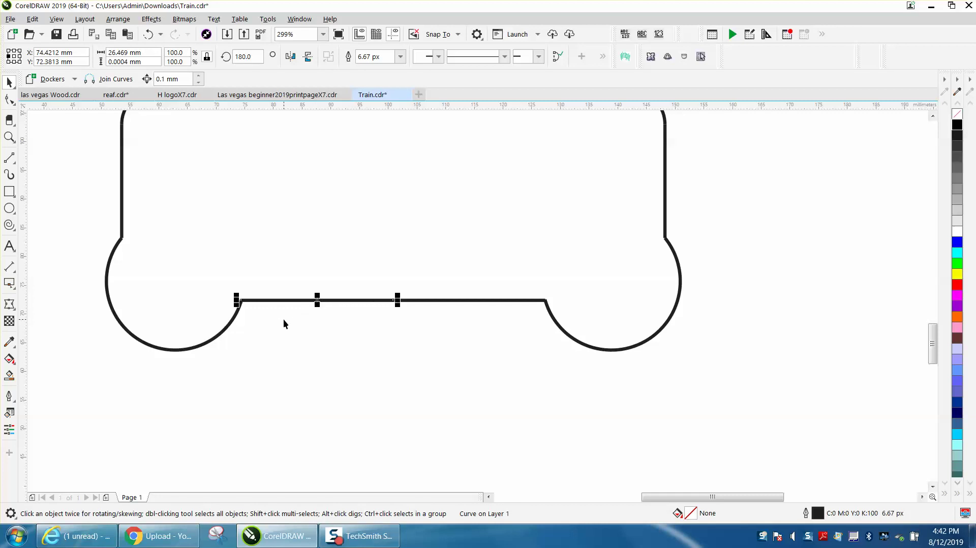
pyautogui.keyDown('shift'); pyautogui.click(222, 330); pyautogui.keyUp('shift')
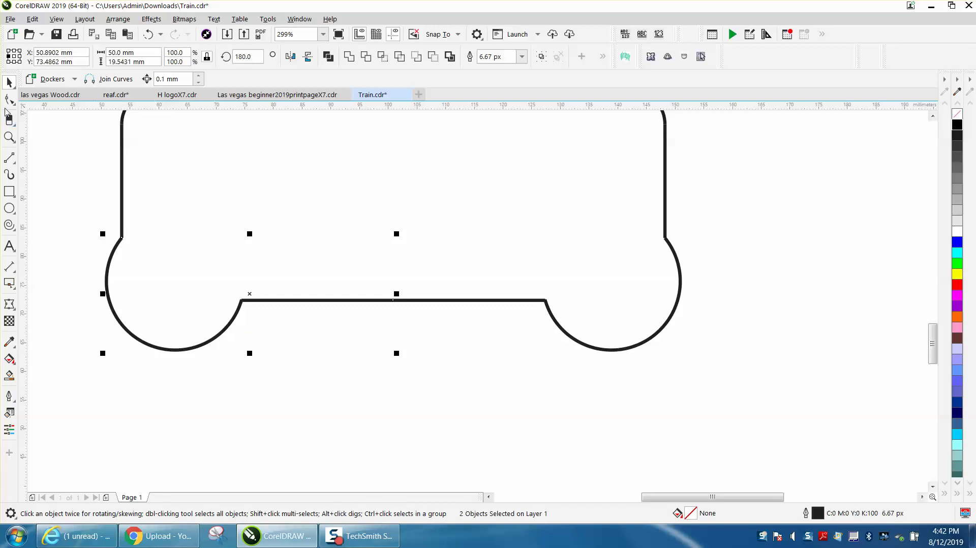
pyautogui.click(9, 100)
pyautogui.click(278, 305)
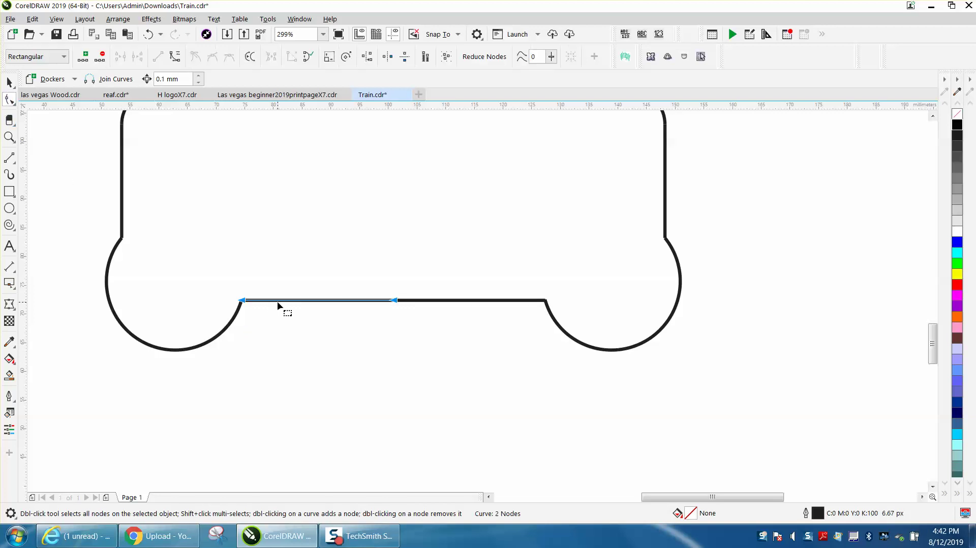
pyautogui.click(235, 318)
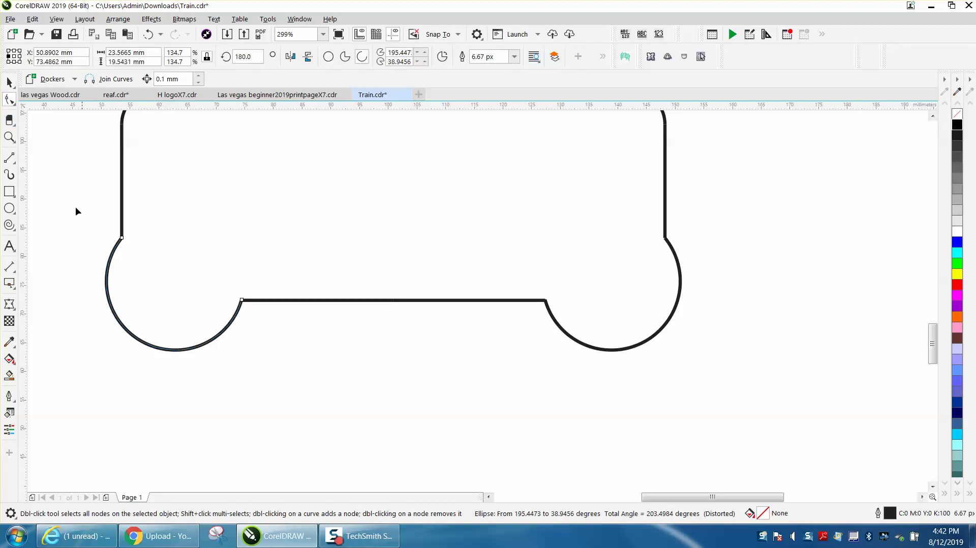
pyautogui.click(311, 301)
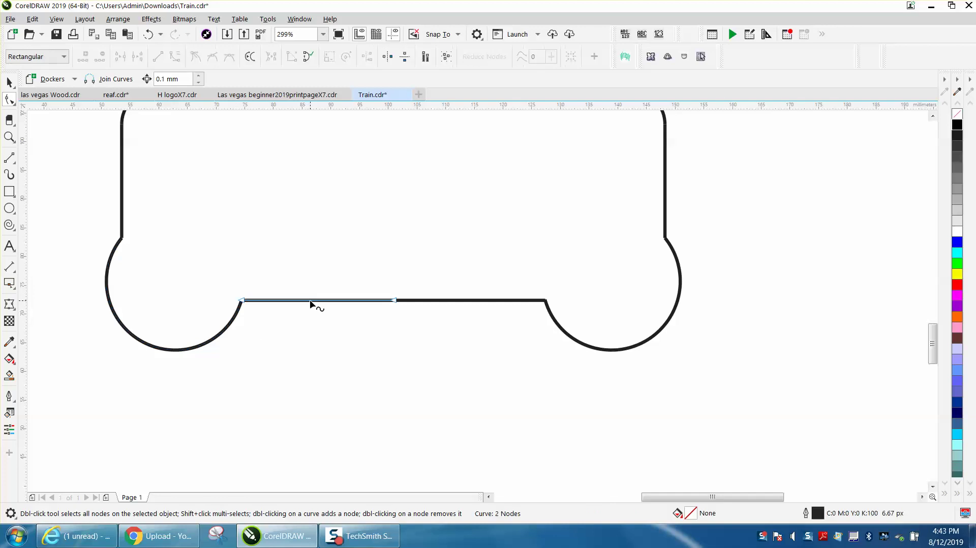
pyautogui.click(230, 325)
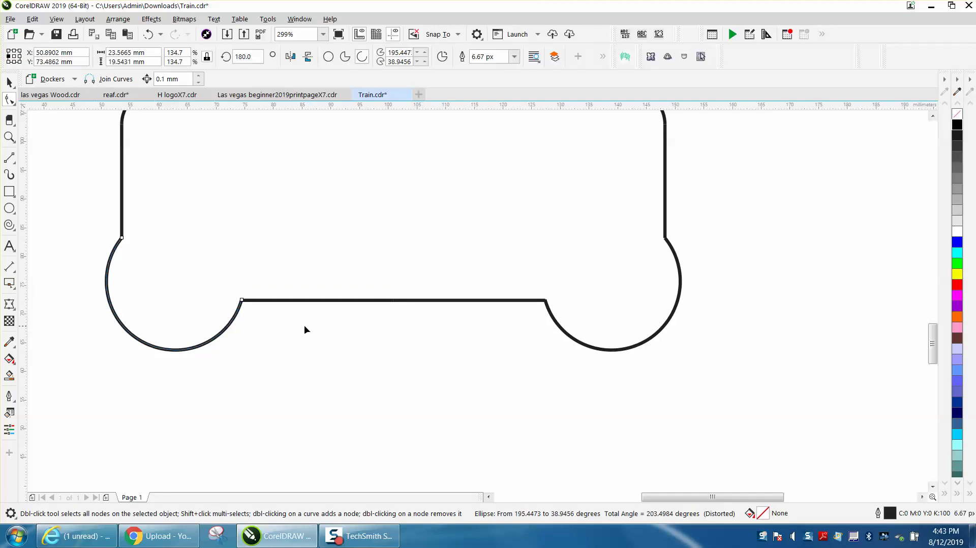
# Convert the left and then the right wheel arc to curves
pyautogui.click(9, 82)
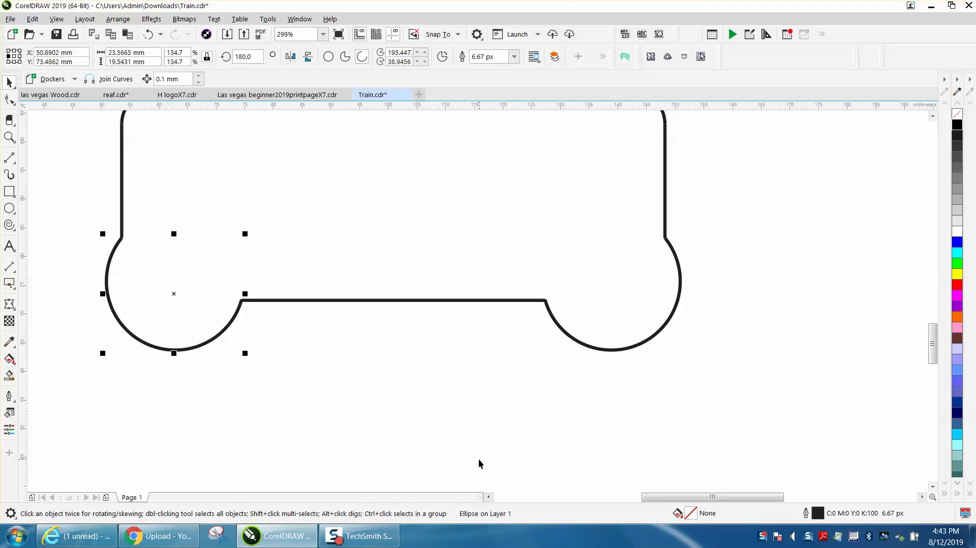
pyautogui.scroll(-2, 478, 458)
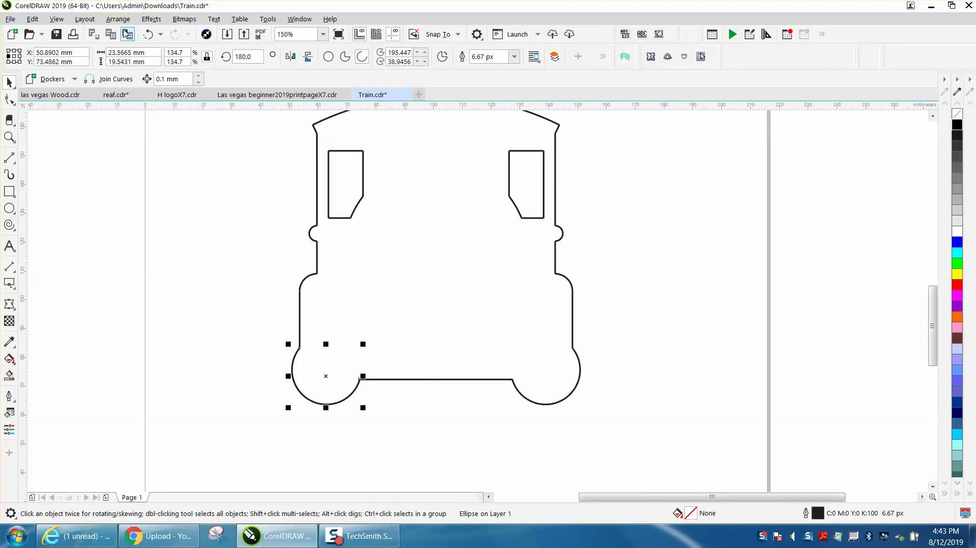
pyautogui.click(118, 19)
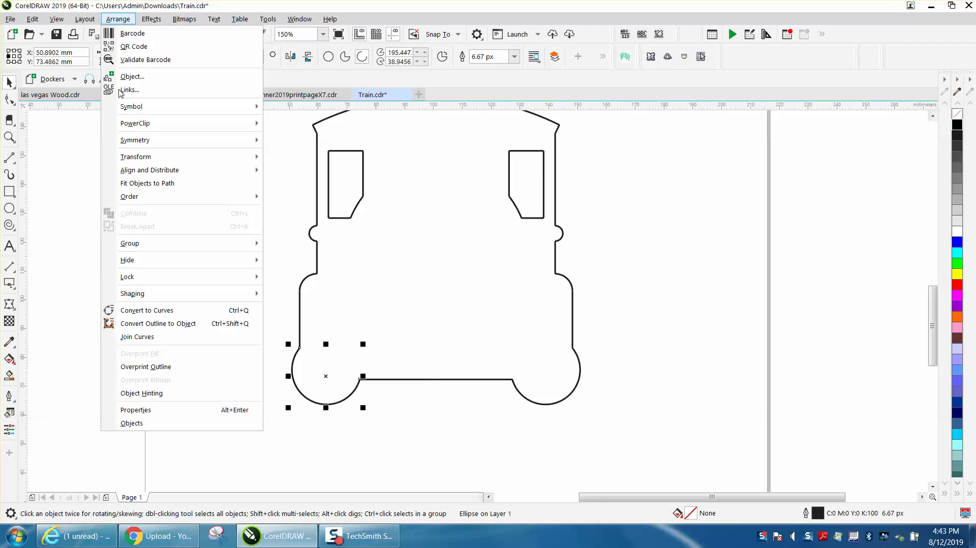
pyautogui.click(164, 315)
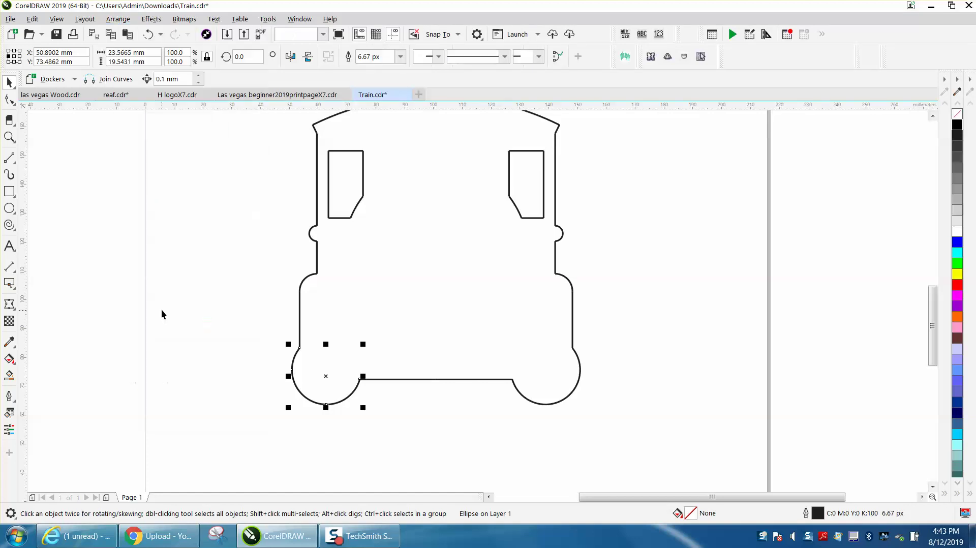
pyautogui.click(541, 405)
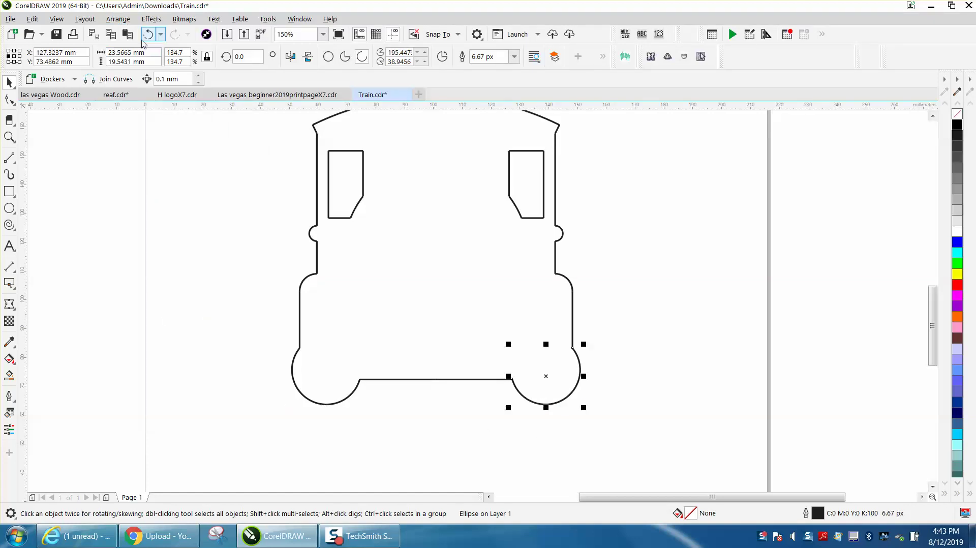
pyautogui.click(114, 19)
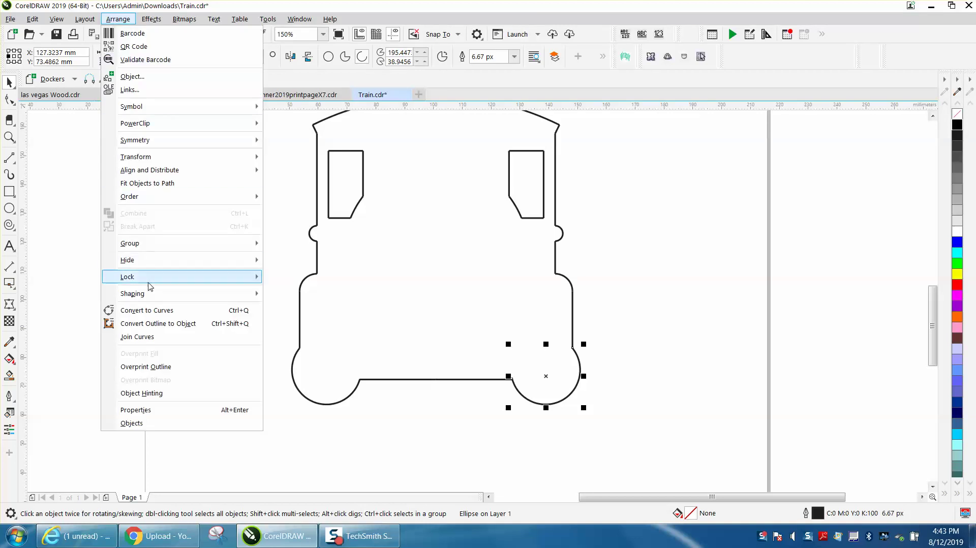
pyautogui.click(154, 310)
pyautogui.click(9, 99)
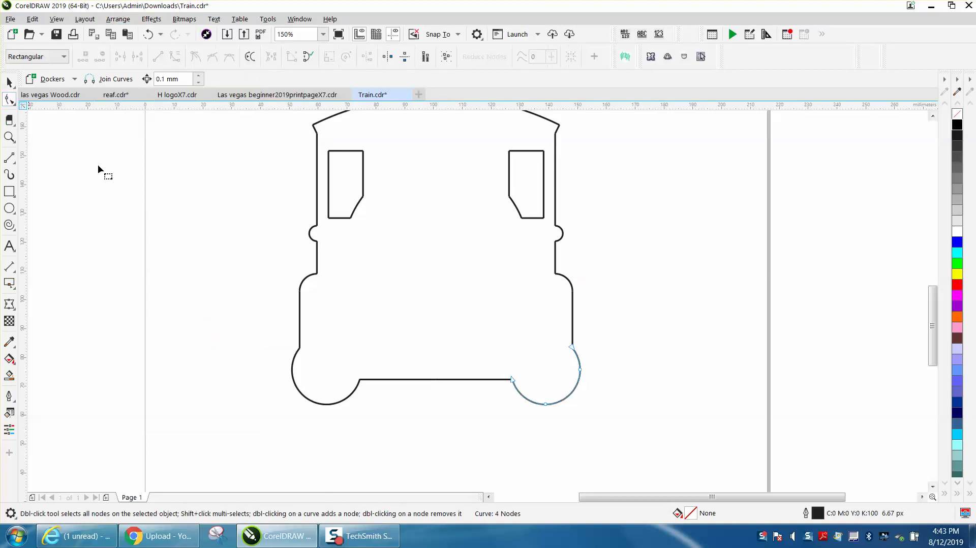
# Zoom in and Shift-select both wheel curves plus the two base line pieces with the Shape tool
pyautogui.click(9, 137)
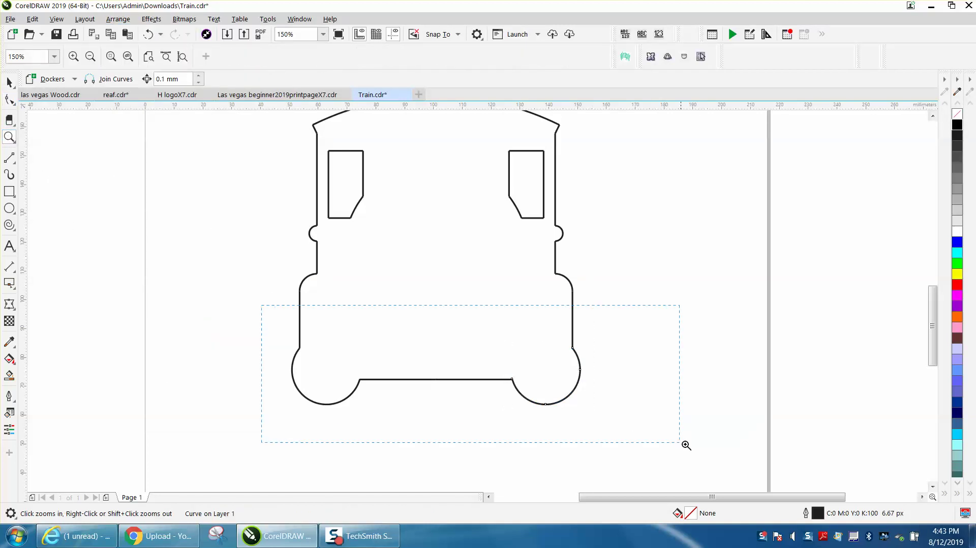
pyautogui.moveTo(263, 305); pyautogui.dragTo(681, 444)
pyautogui.click(9, 100)
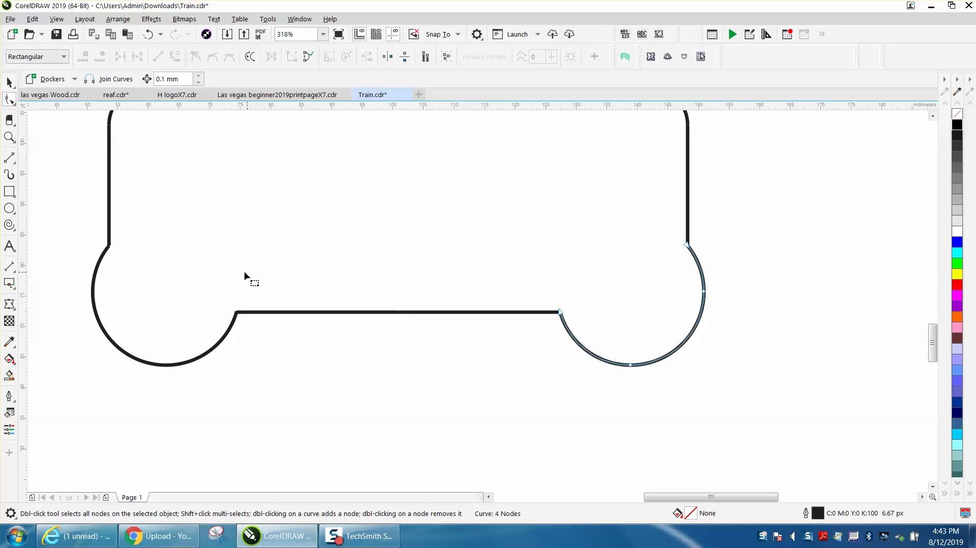
pyautogui.click(96, 273)
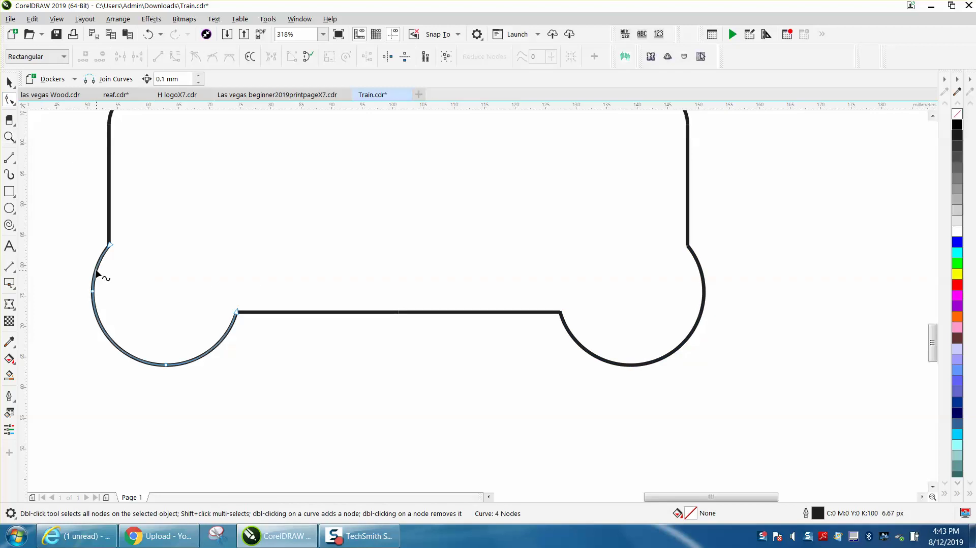
pyautogui.keyDown('shift'); pyautogui.click(278, 313); pyautogui.keyUp('shift')
pyautogui.keyDown('shift'); pyautogui.click(445, 313); pyautogui.keyUp('shift')
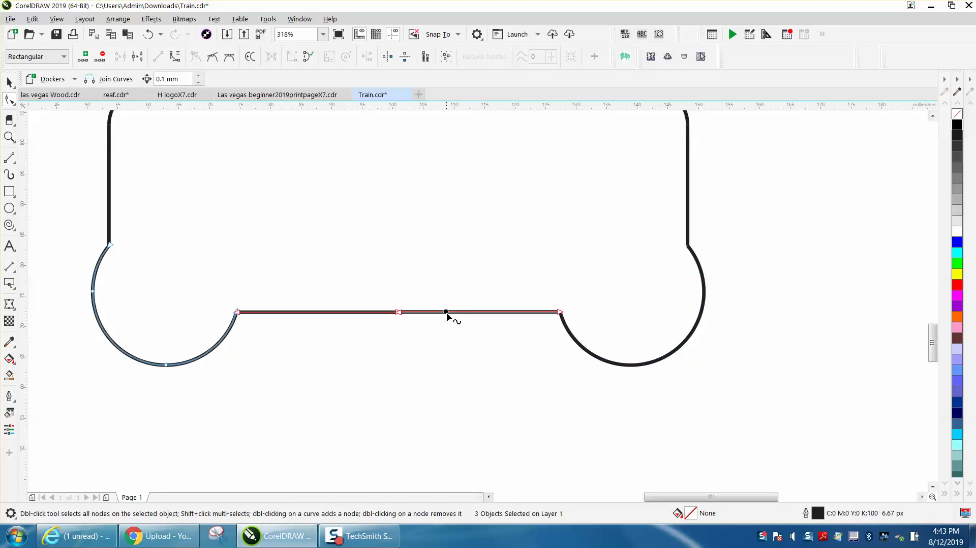
pyautogui.keyDown('shift'); pyautogui.click(586, 351); pyautogui.keyUp('shift')
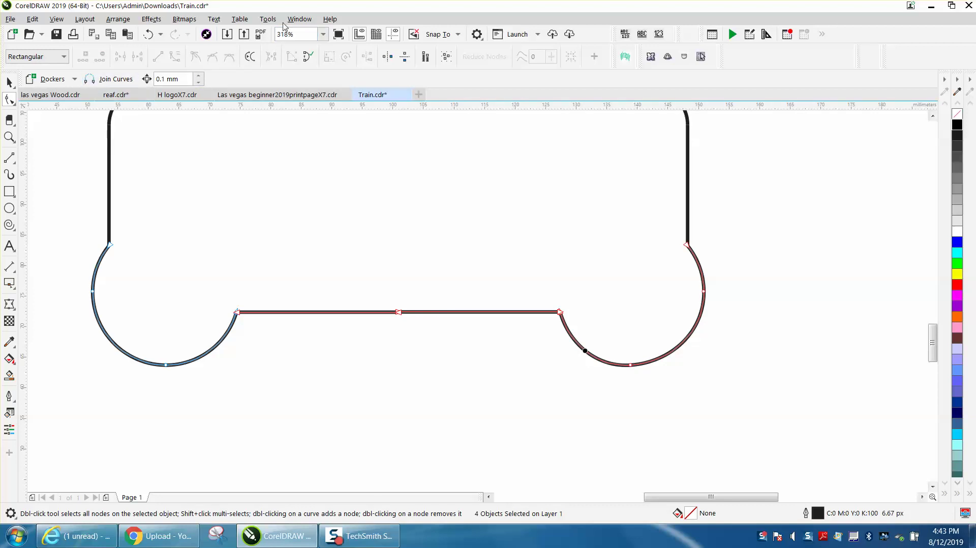
pyautogui.click(299, 19)
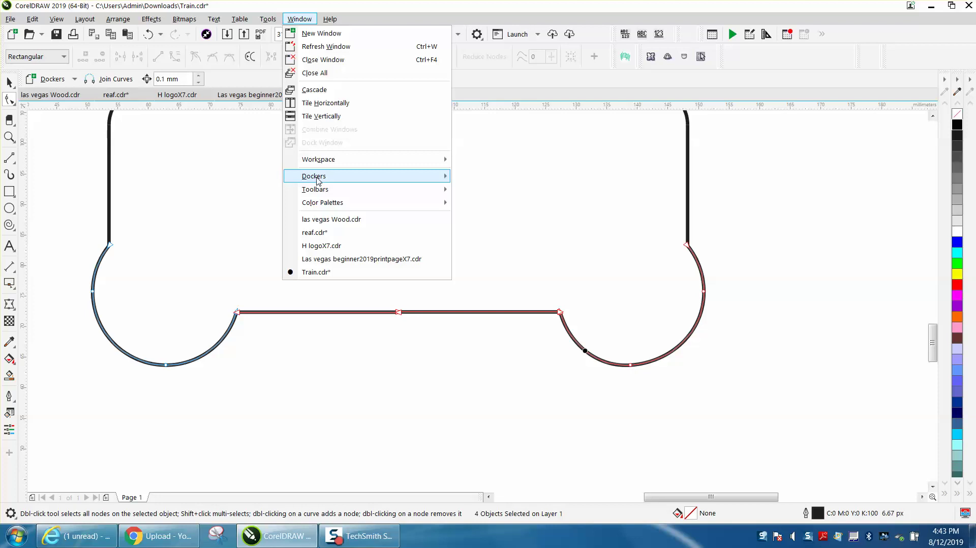
# Open the Join Curves docker and clear the selection
pyautogui.moveTo(316, 189)
pyautogui.click(503, 284)
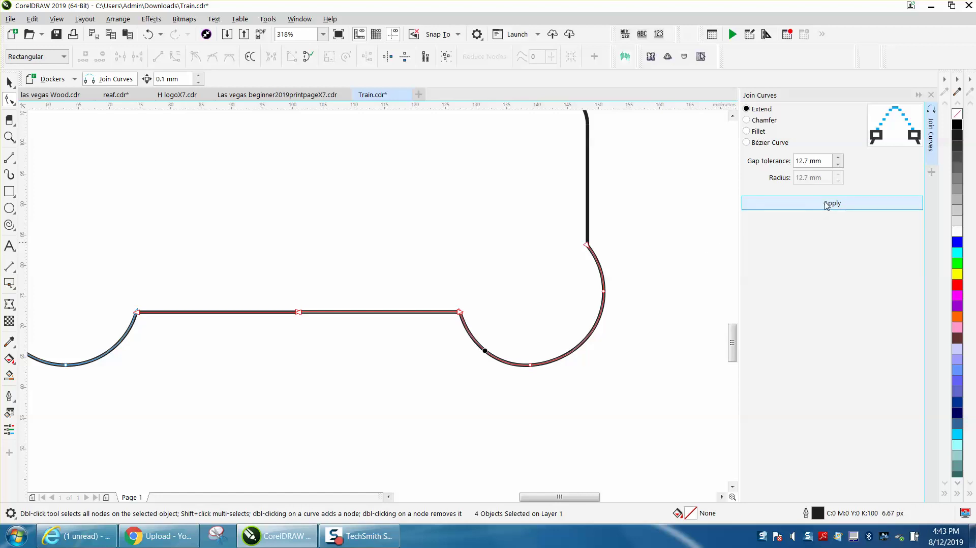
pyautogui.click(7, 85)
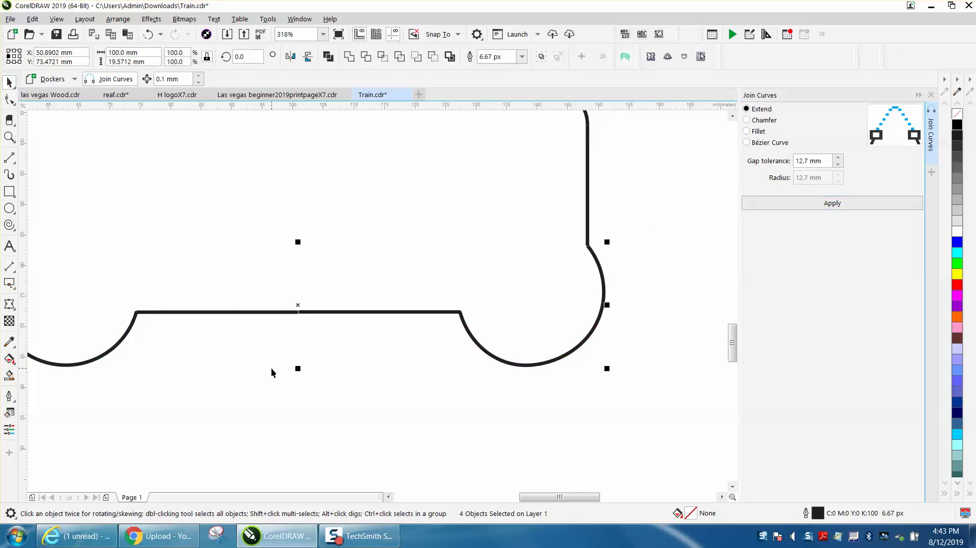
pyautogui.click(312, 323)
# Test-drag a base line piece down, undo it, and zoom into the train's bottom
pyautogui.moveTo(316, 315); pyautogui.dragTo(316, 365)
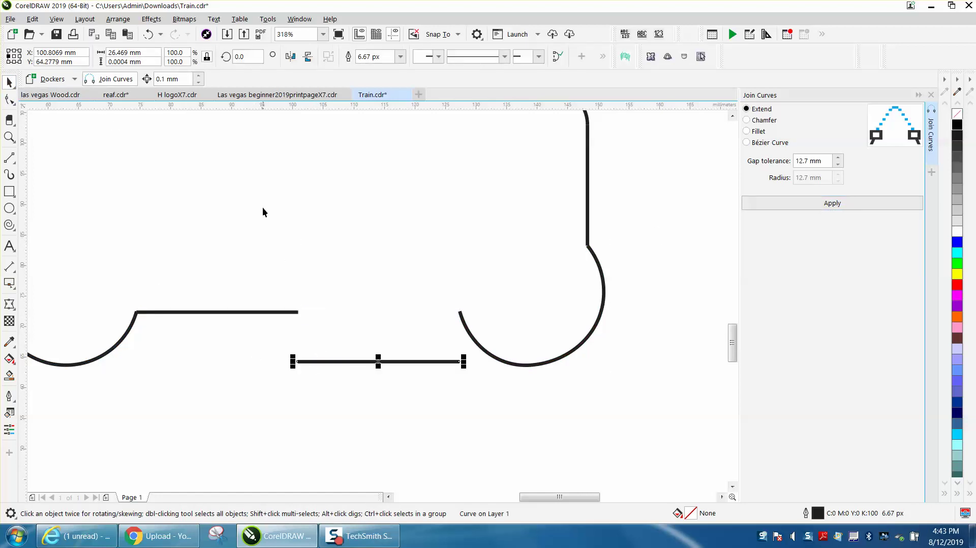
pyautogui.hotkey('ctrl', 'z')
pyautogui.scroll(-2, 641, 318)
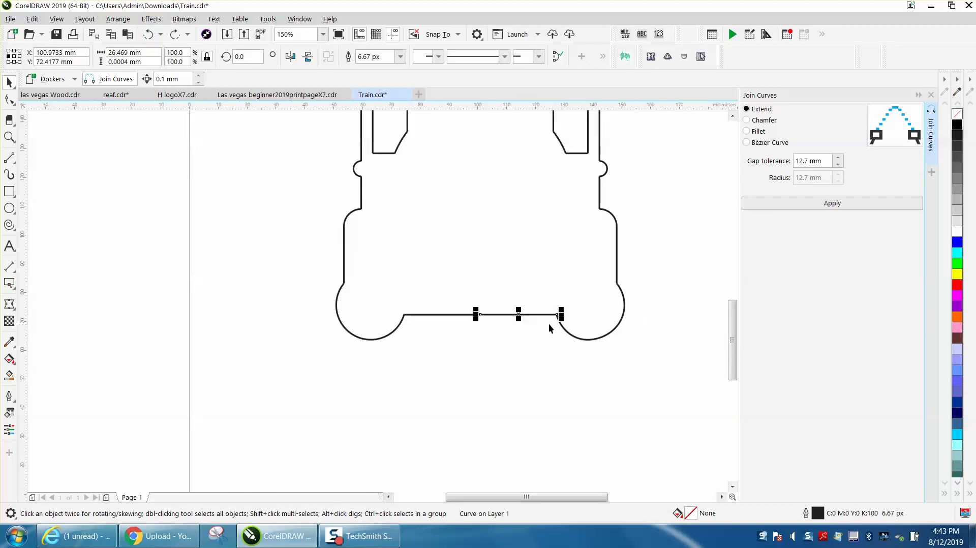
pyautogui.press('z')
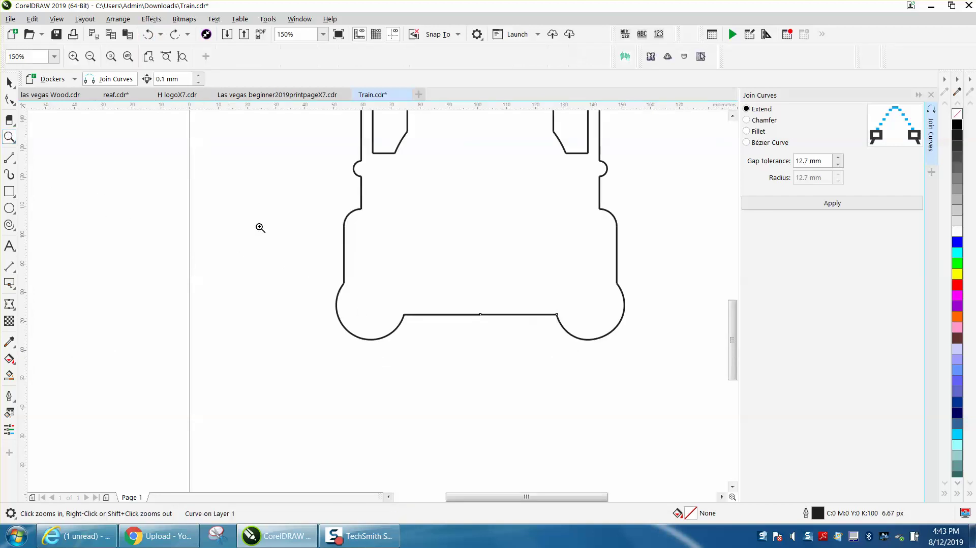
pyautogui.moveTo(287, 244); pyautogui.dragTo(687, 362)
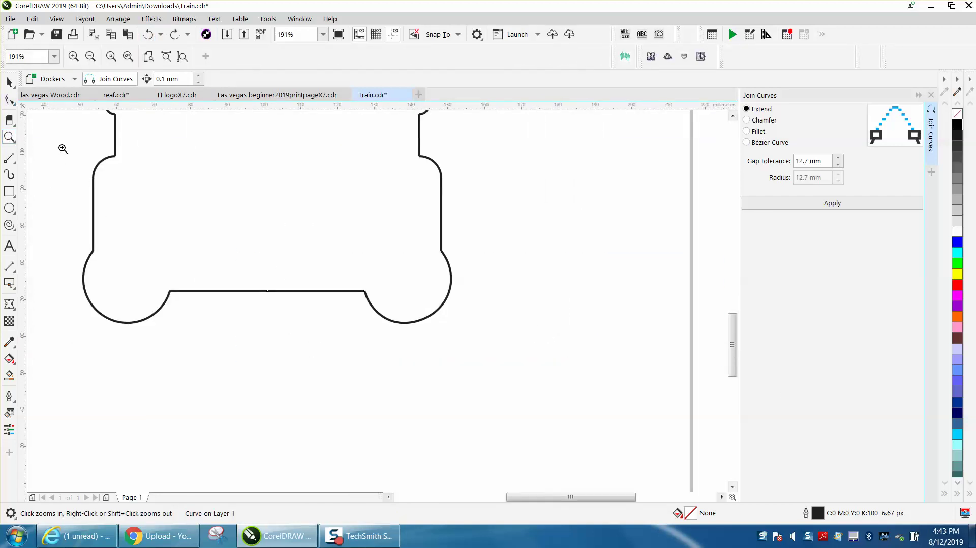
# Select both wheel arcs and the two base line pieces, marquee their nodes, and apply Join Curves
pyautogui.click(9, 99)
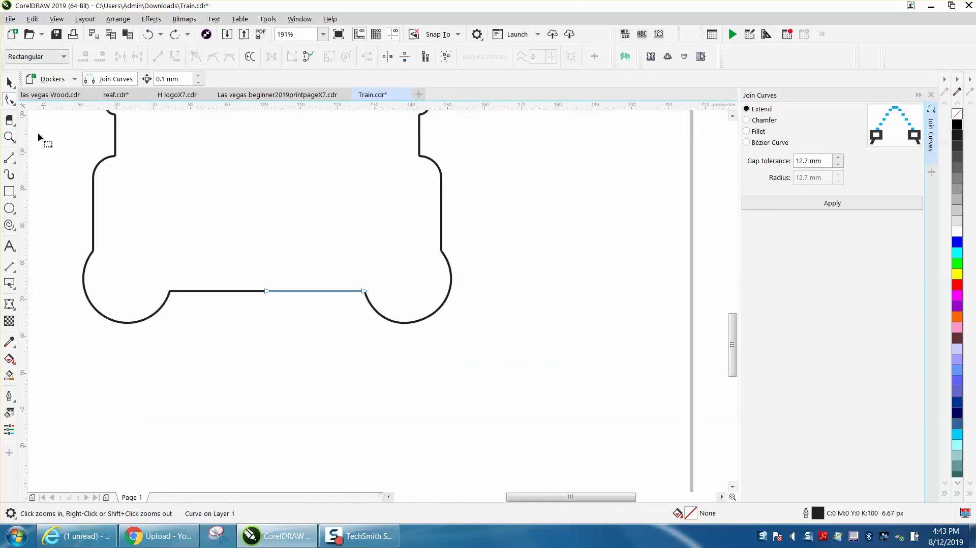
pyautogui.click(87, 269)
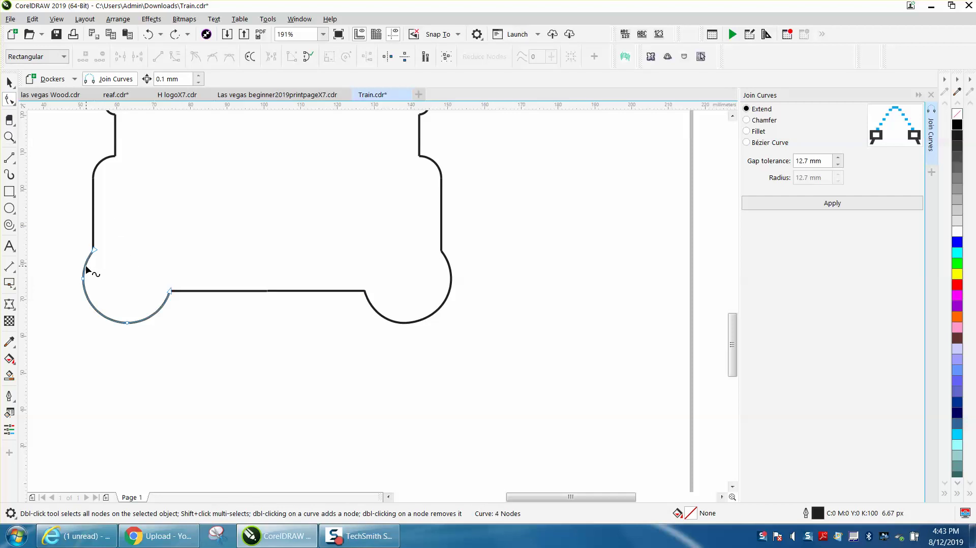
pyautogui.keyDown('shift'); pyautogui.click(206, 292); pyautogui.keyUp('shift')
pyautogui.keyDown('shift'); pyautogui.click(351, 291); pyautogui.keyUp('shift')
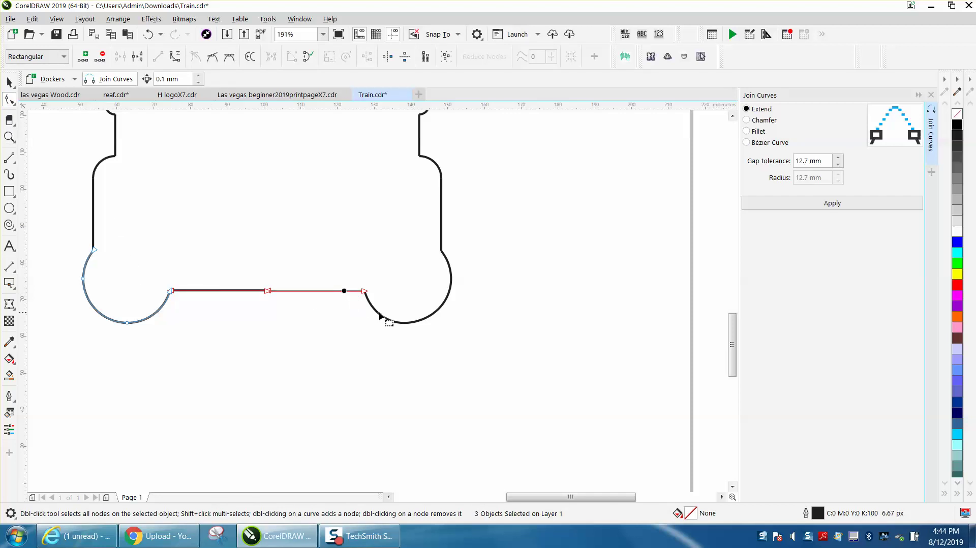
pyautogui.keyDown('shift'); pyautogui.click(379, 314); pyautogui.keyUp('shift')
pyautogui.click(830, 207)
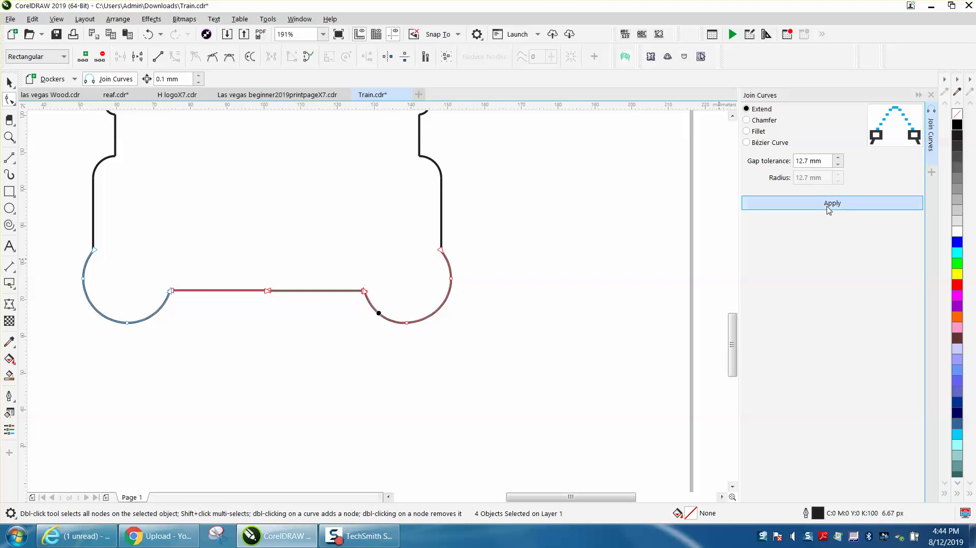
pyautogui.moveTo(56, 217); pyautogui.dragTo(517, 370)
pyautogui.click(840, 205)
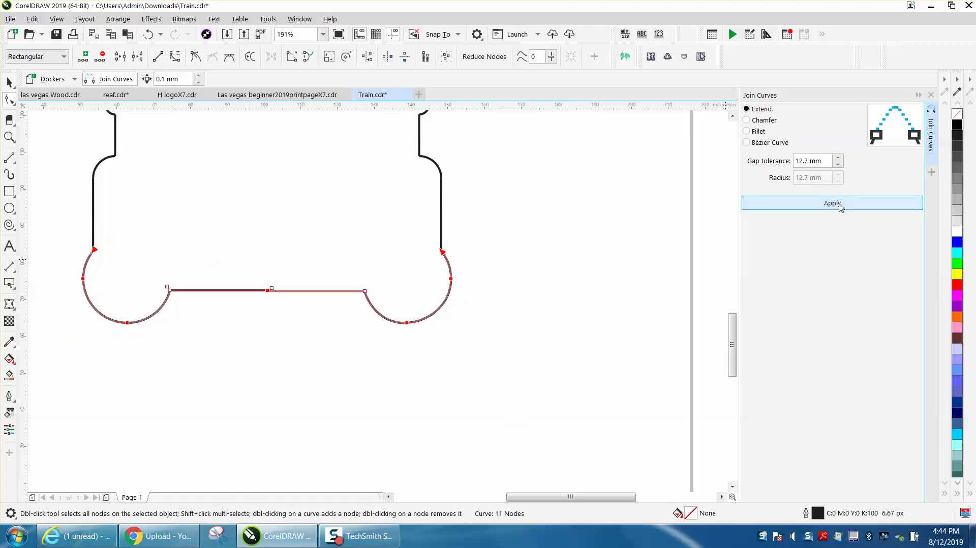
pyautogui.click(9, 82)
pyautogui.click(264, 337)
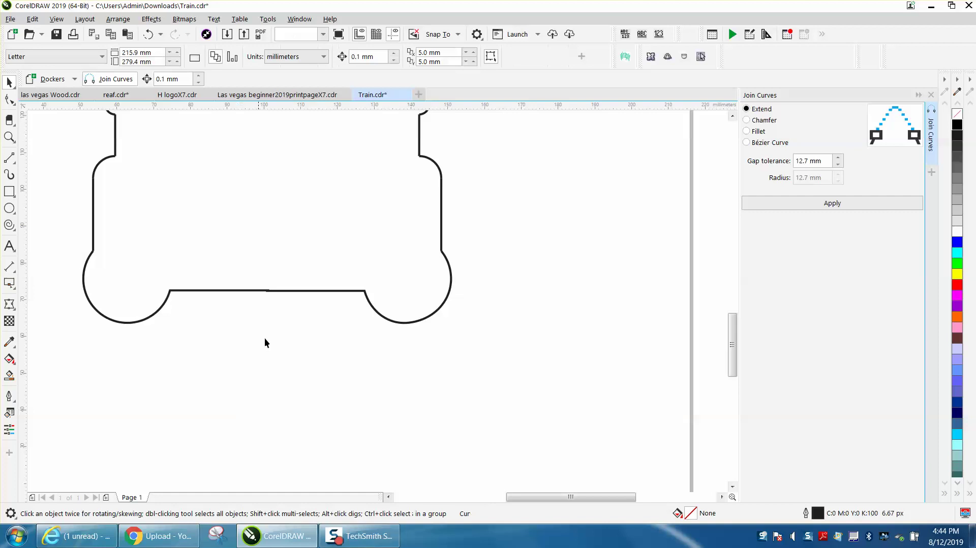
# Drag the joined bottom curve down as a test, undo it, and zoom into the base line gap
pyautogui.moveTo(268, 292); pyautogui.dragTo(272, 378)
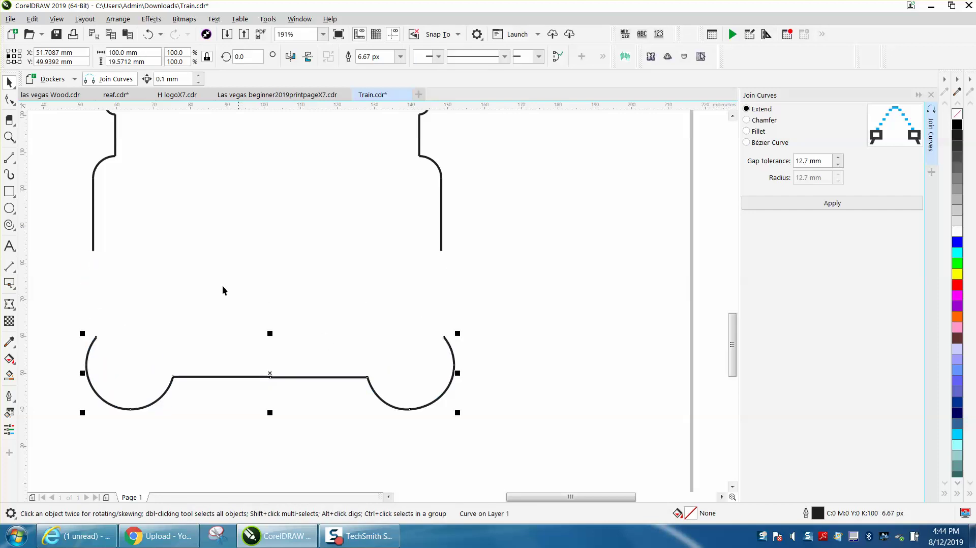
pyautogui.click(10, 138)
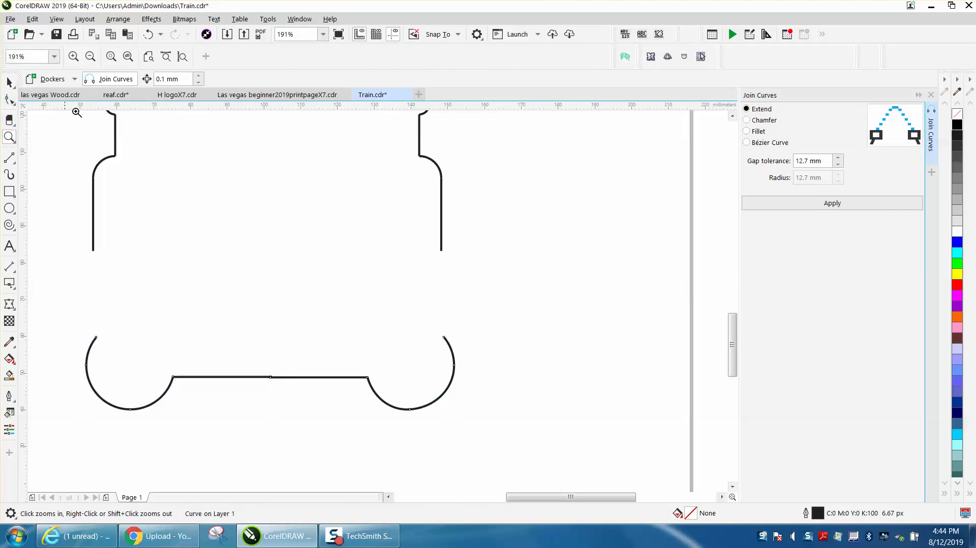
pyautogui.click(148, 34)
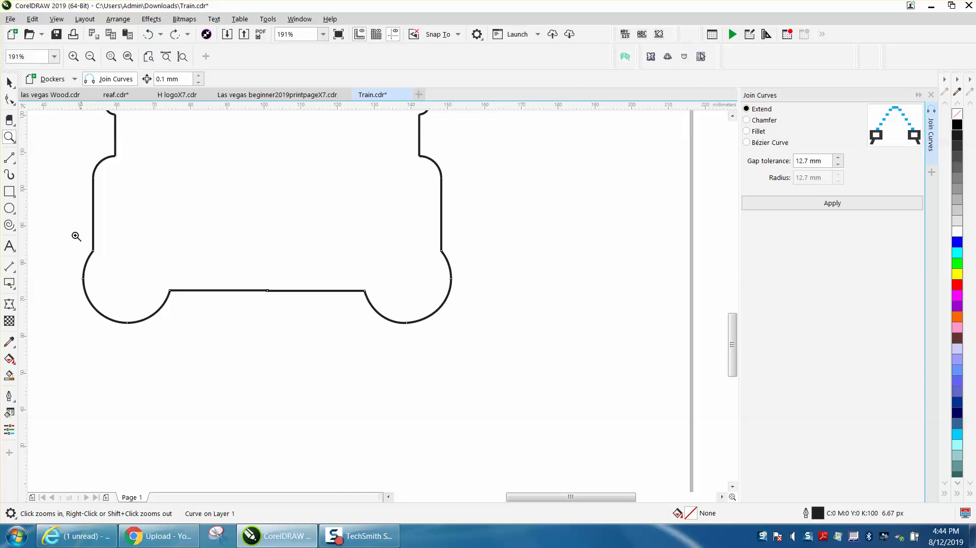
pyautogui.moveTo(253, 286); pyautogui.dragTo(299, 316)
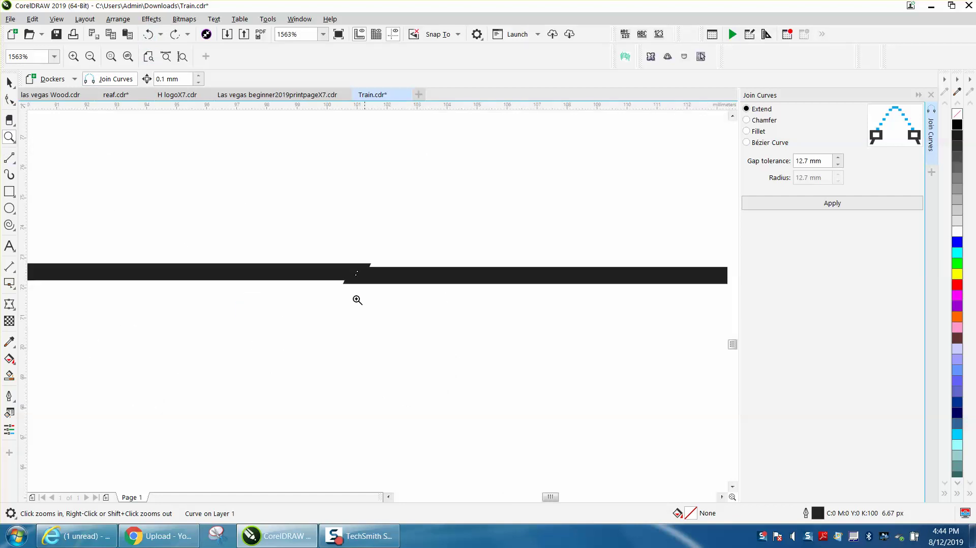
# Undo four times until the wheel arcs and base line are separate curves again
pyautogui.click(10, 100)
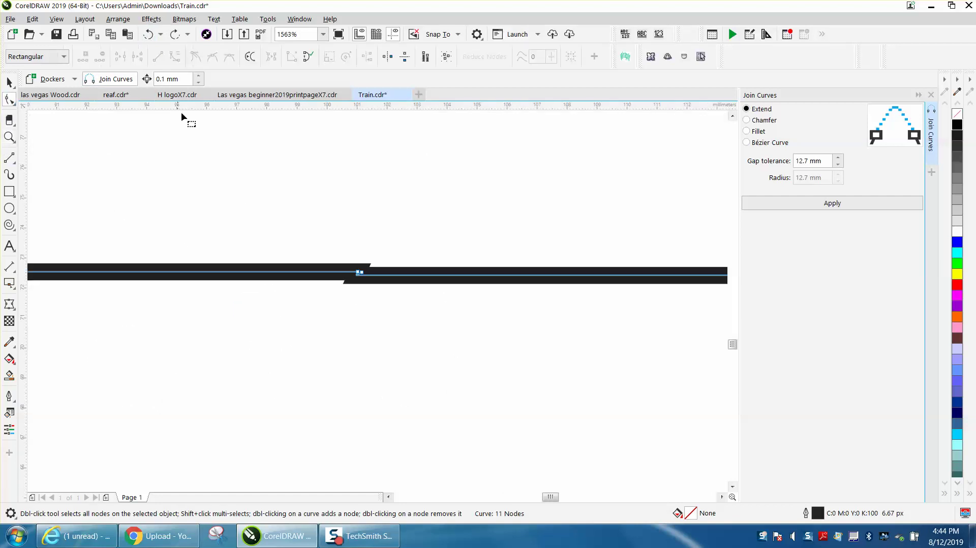
pyautogui.click(148, 34)
pyautogui.click(148, 34)
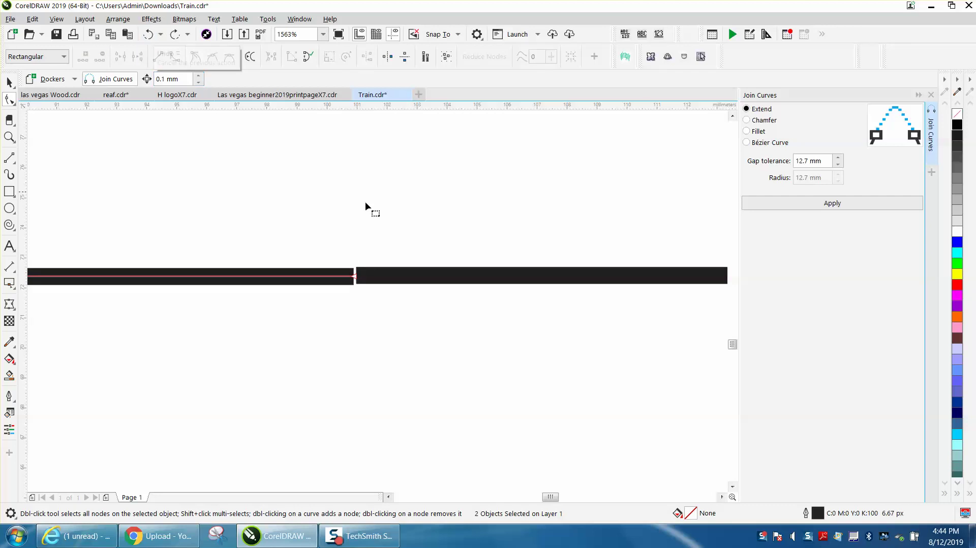
pyautogui.click(148, 34)
pyautogui.click(148, 34)
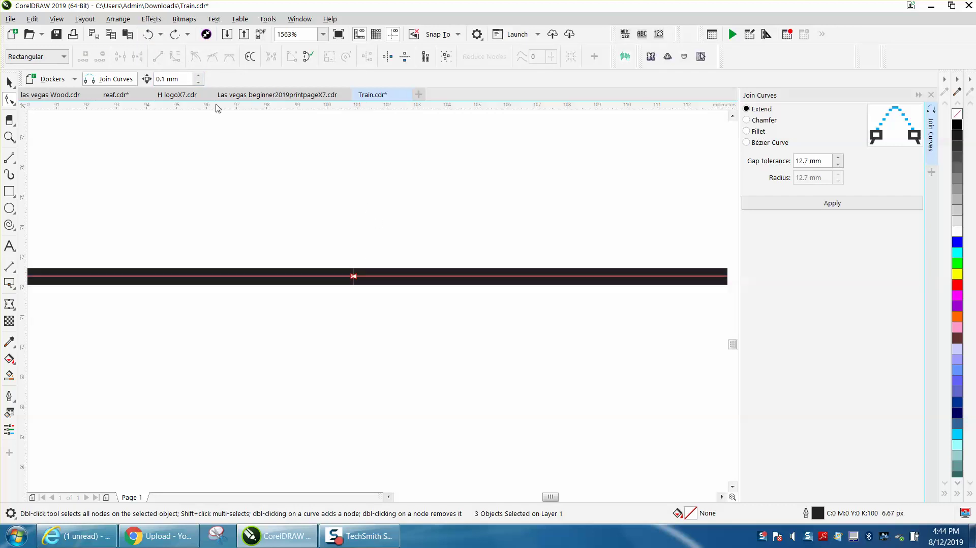
pyautogui.scroll(-1, 282, 189)
pyautogui.scroll(-5, 442, 348)
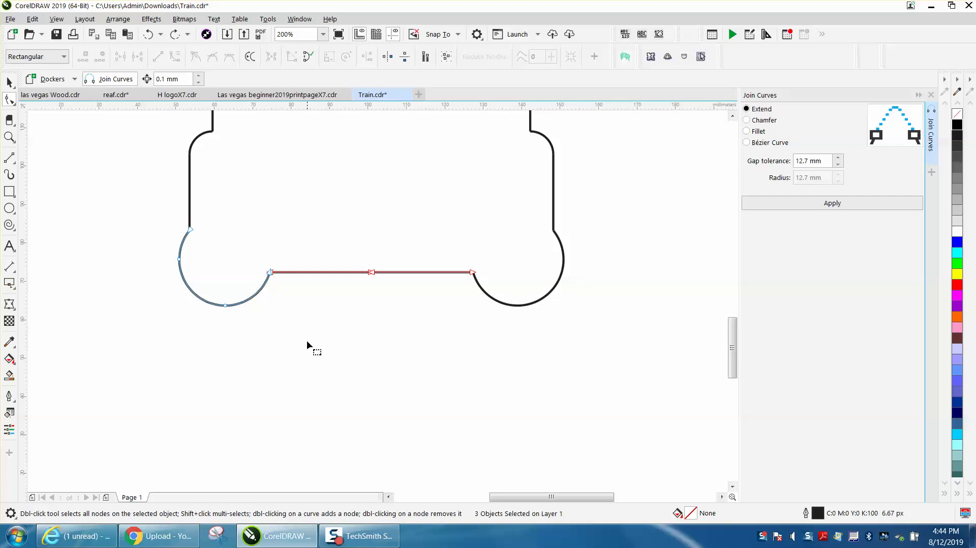
# Reselect the wheel arcs and base line pieces with their nodes and join them into one curve
pyautogui.click(8, 83)
pyautogui.click(234, 284)
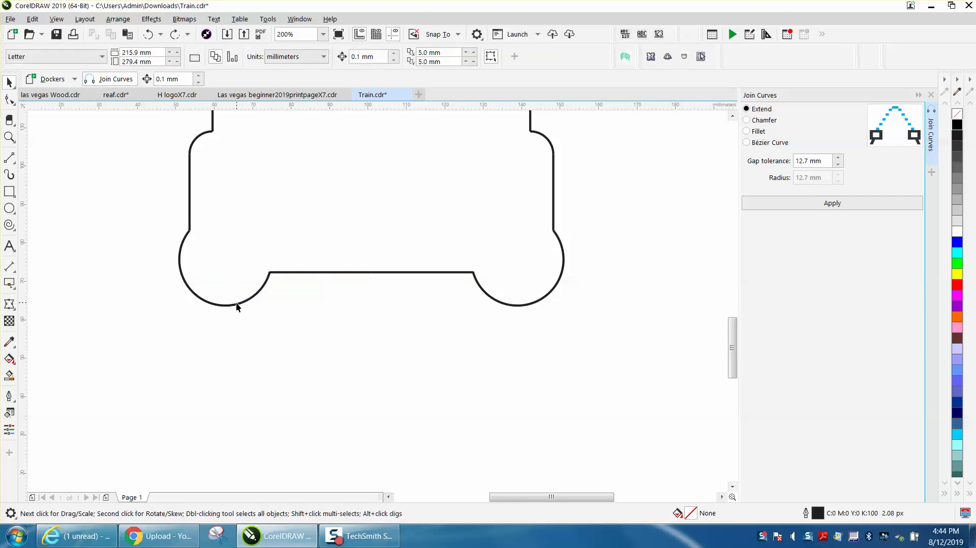
pyautogui.click(236, 303)
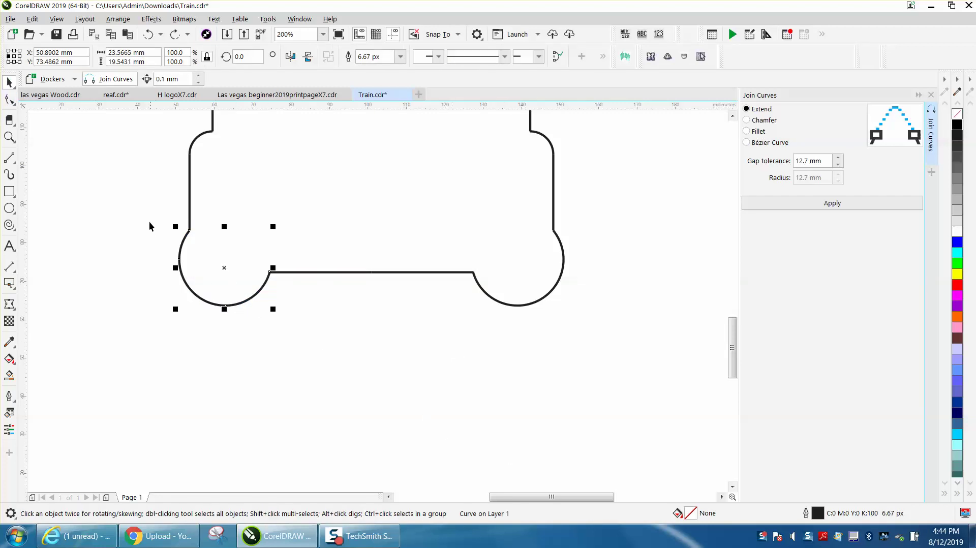
pyautogui.click(9, 100)
pyautogui.moveTo(140, 203); pyautogui.dragTo(301, 319)
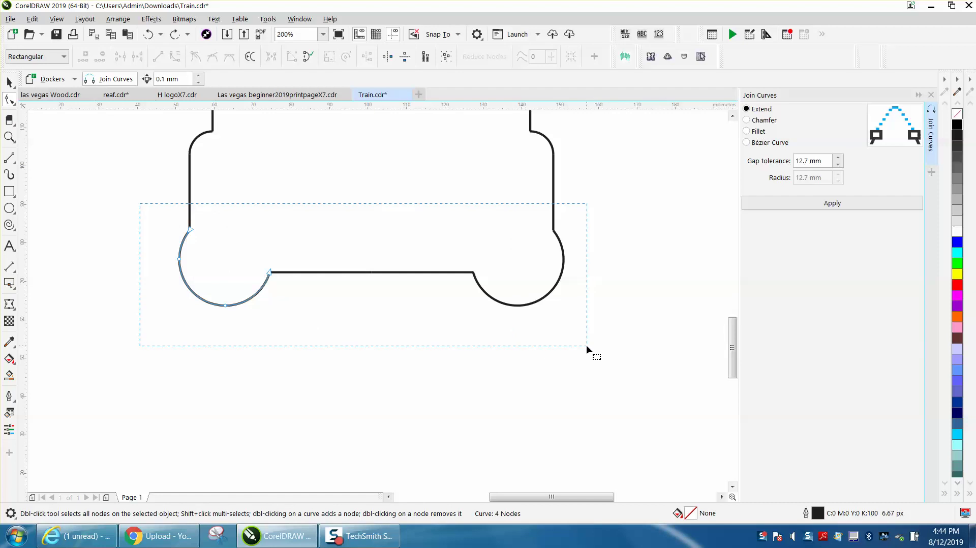
pyautogui.moveTo(587, 344); pyautogui.dragTo(587, 345)
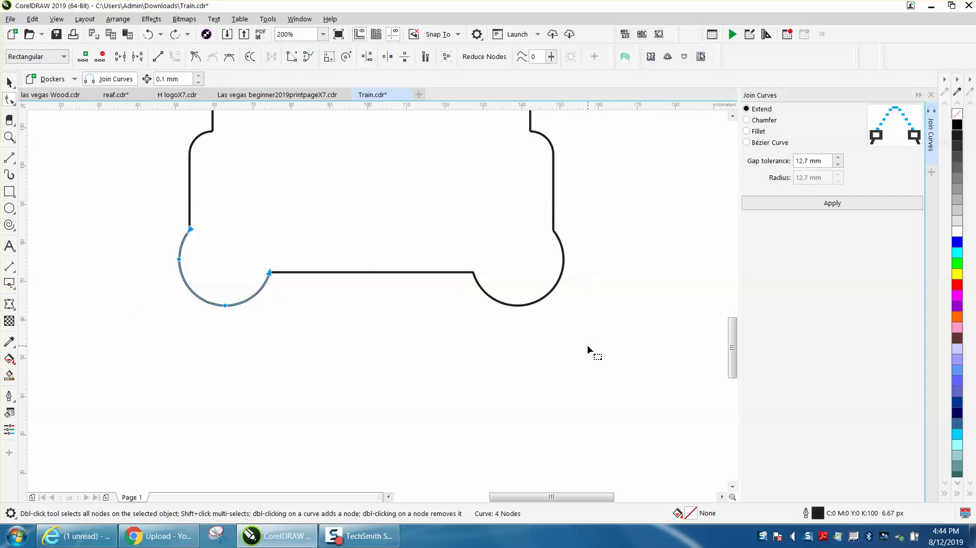
pyautogui.keyDown('shift'); pyautogui.click(351, 272); pyautogui.keyUp('shift')
pyautogui.keyDown('shift'); pyautogui.click(411, 273); pyautogui.keyUp('shift')
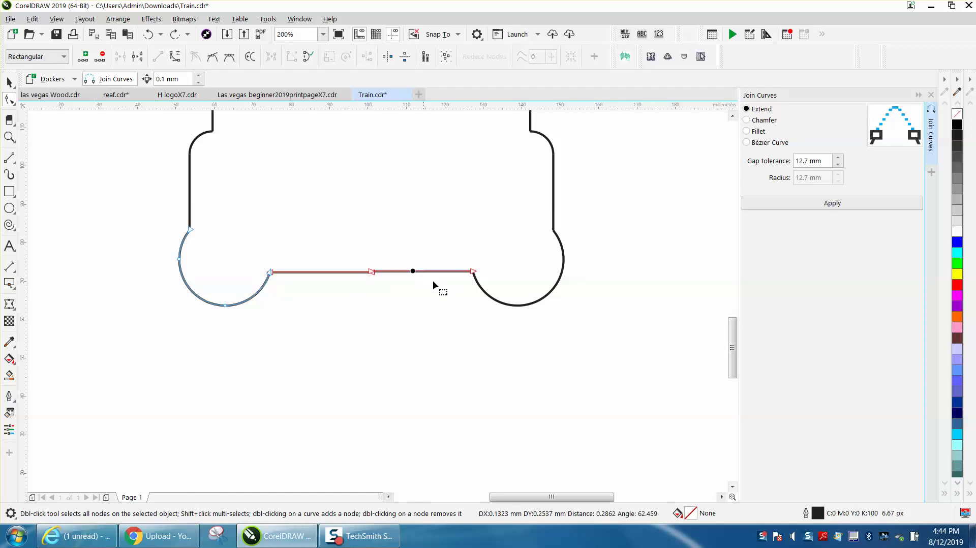
pyautogui.keyDown('shift'); pyautogui.click(510, 306); pyautogui.keyUp('shift')
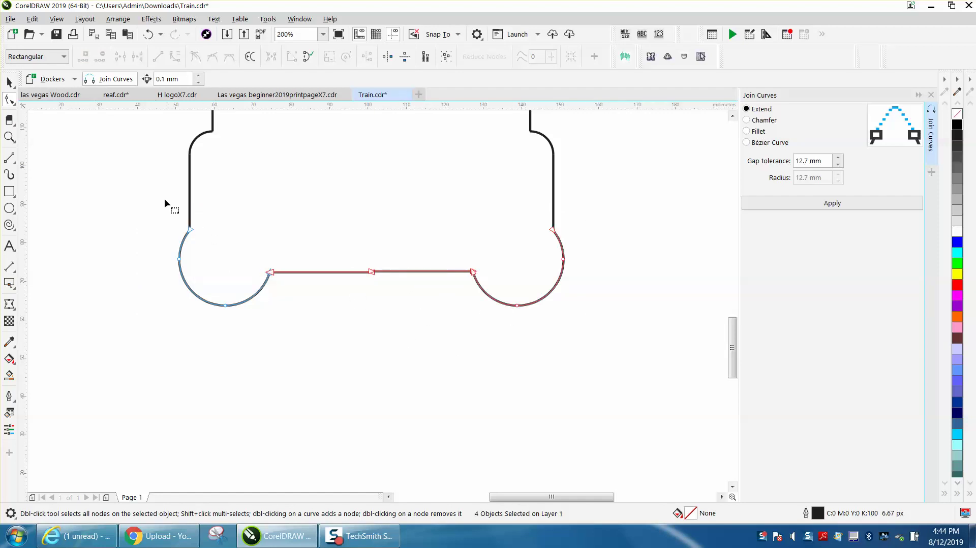
pyautogui.moveTo(442, 304); pyautogui.dragTo(584, 315)
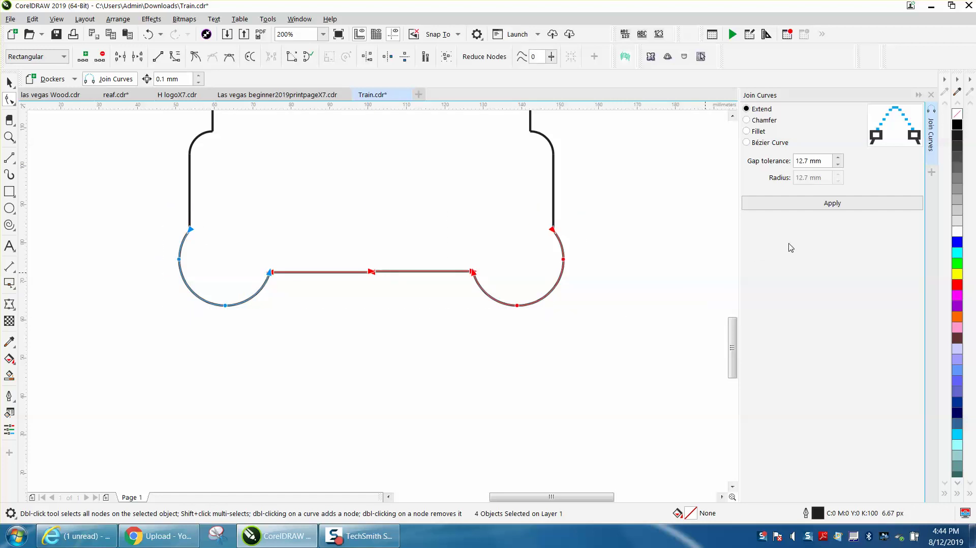
pyautogui.click(822, 206)
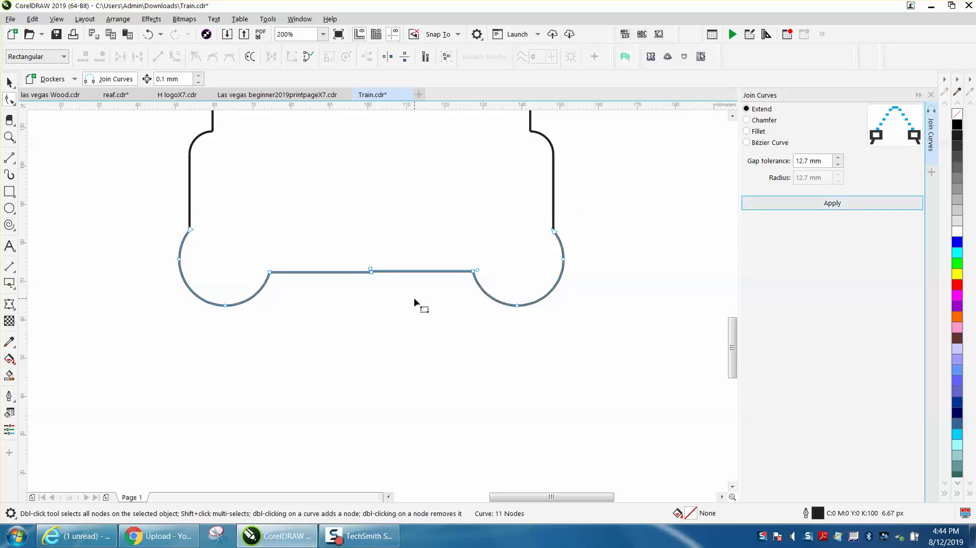
# Drag the joined bottom edge down as a trial, then undo twice to restore it
pyautogui.click(9, 83)
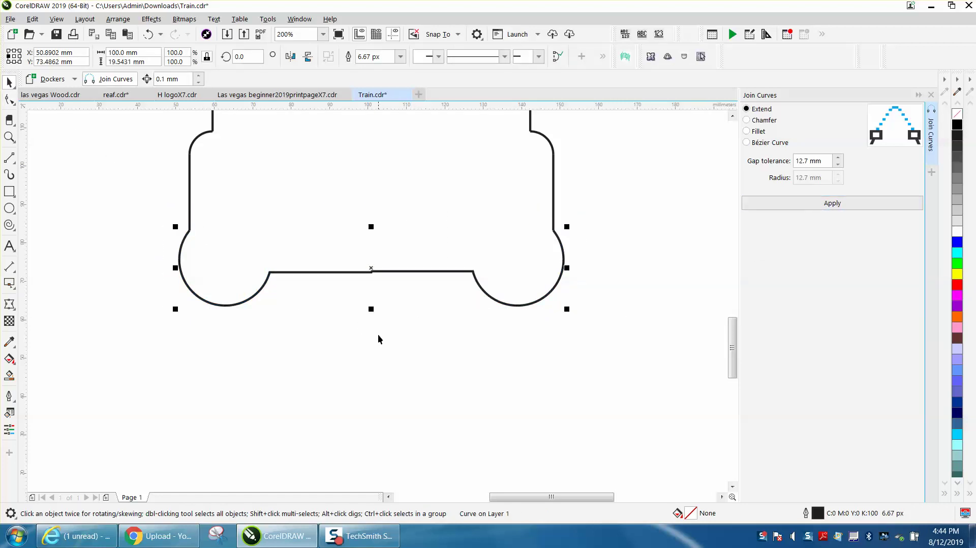
pyautogui.moveTo(371, 280); pyautogui.dragTo(369, 336)
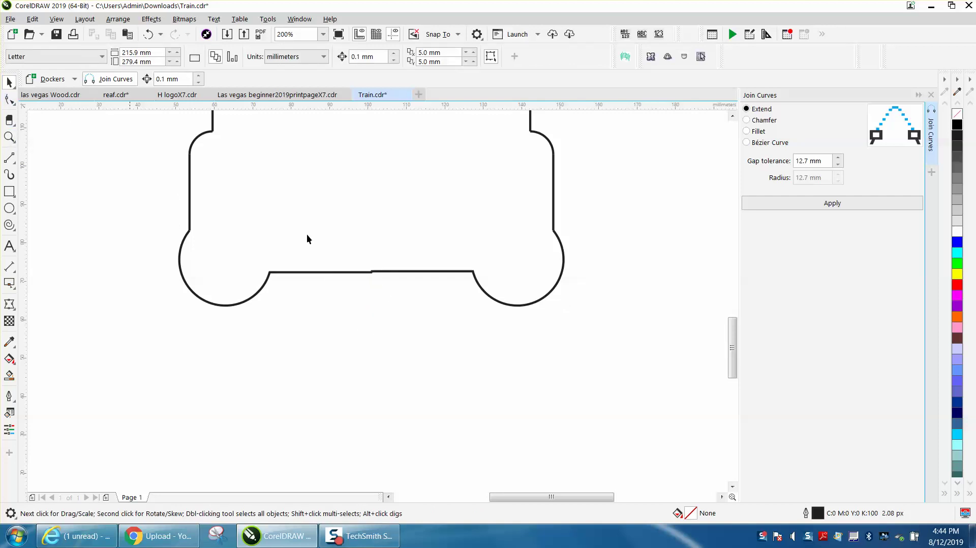
pyautogui.moveTo(378, 272); pyautogui.dragTo(379, 325)
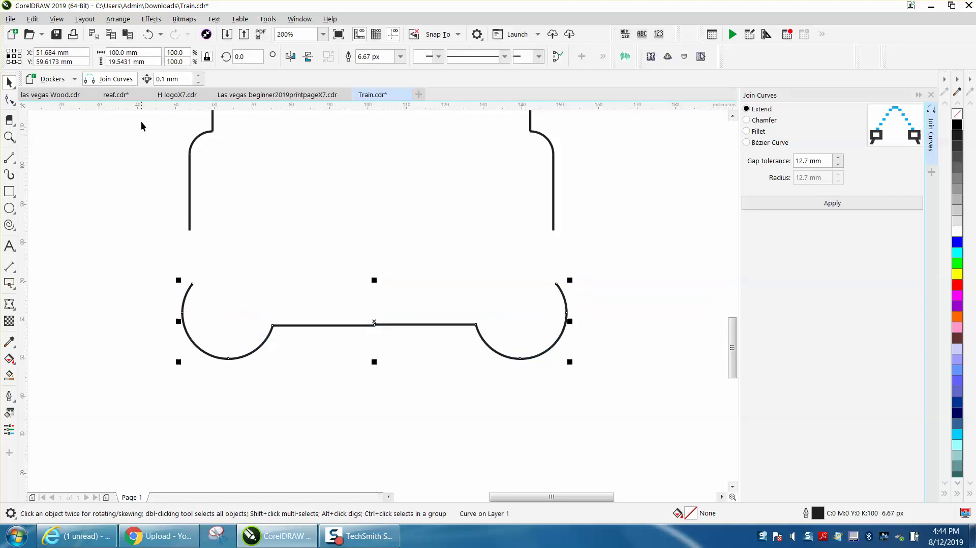
pyautogui.click(148, 34)
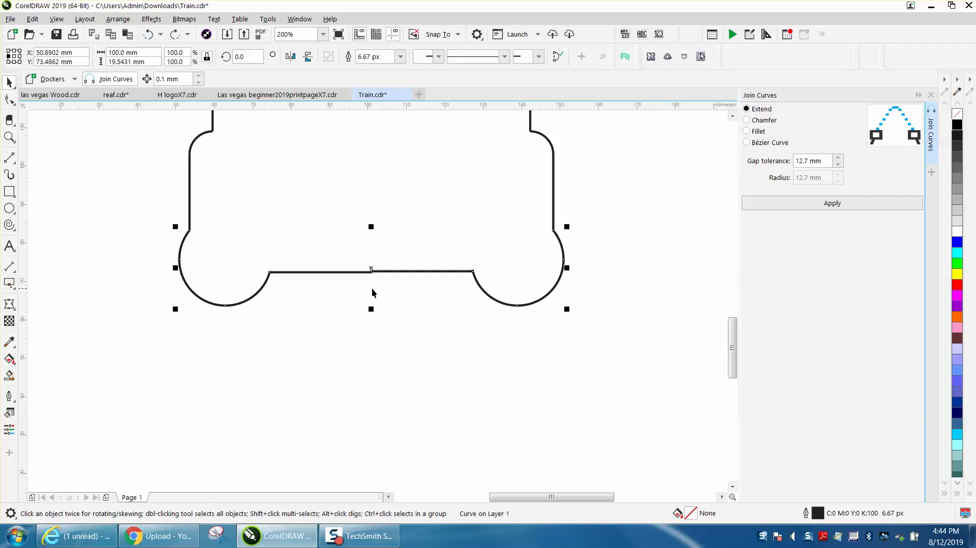
pyautogui.click(148, 34)
# Undo one more edit and bring the whole train back into view
pyautogui.click(148, 34)
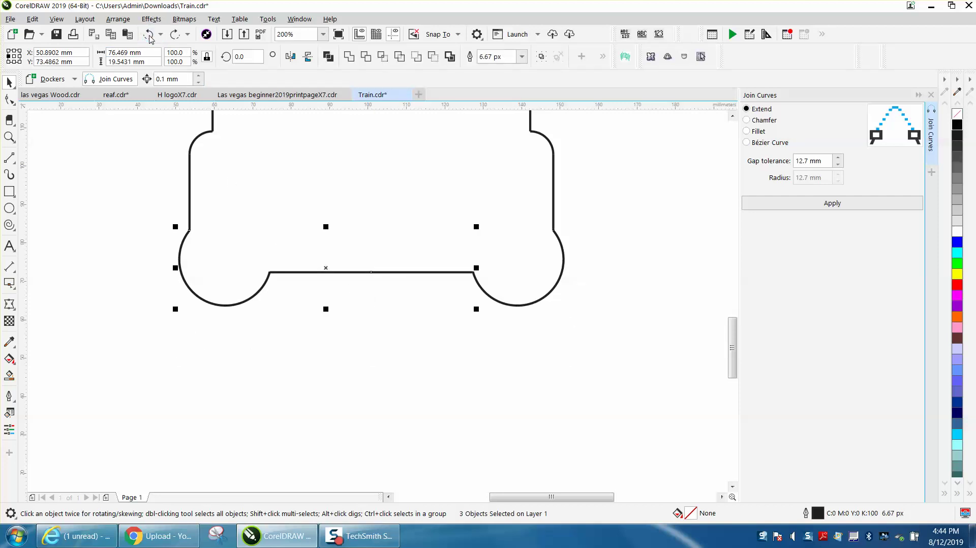
pyautogui.scroll(-2, 655, 312)
pyautogui.moveTo(732, 346); pyautogui.dragTo(732, 319)
pyautogui.scroll(1, 718, 332)
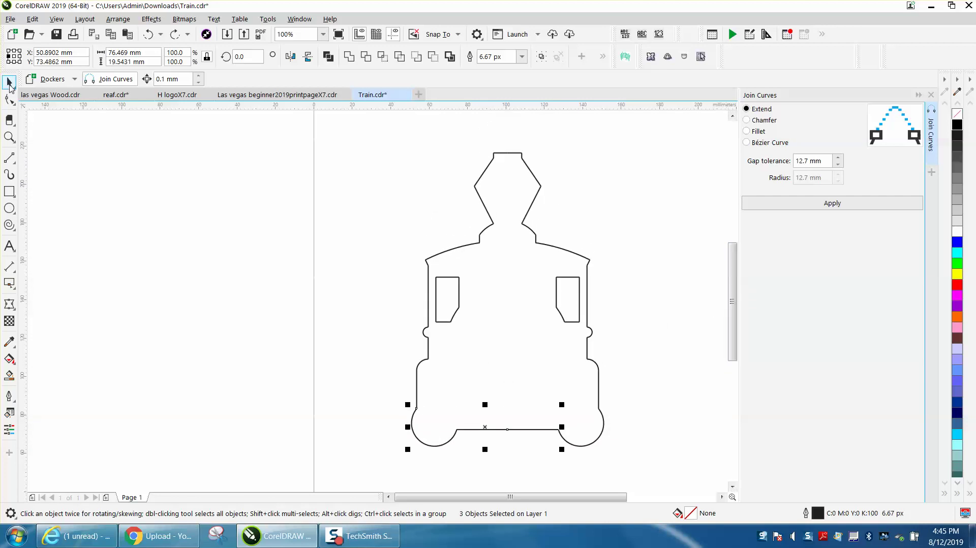
# With nothing selected, set the nudge distance to 120 mm
pyautogui.moveTo(374, 146); pyautogui.dragTo(612, 457)
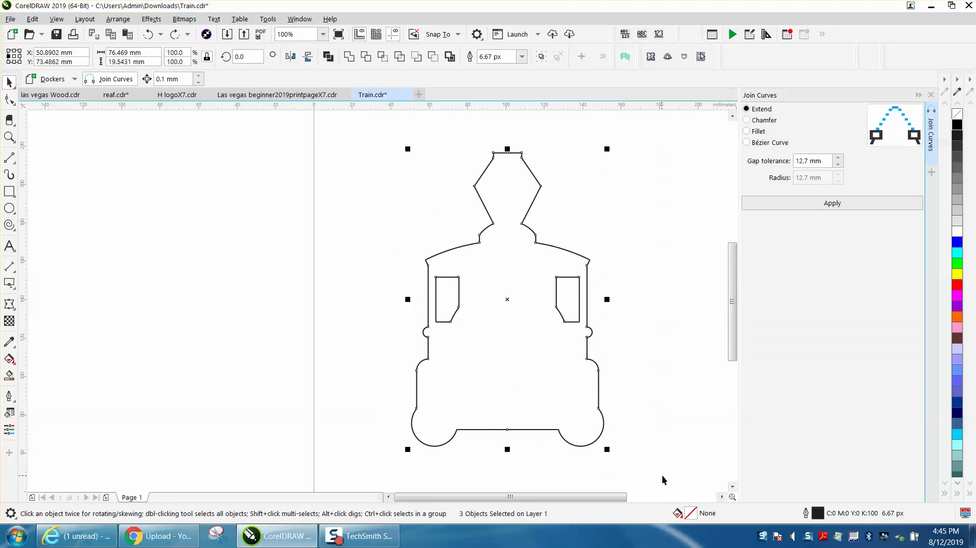
pyautogui.click(184, 168)
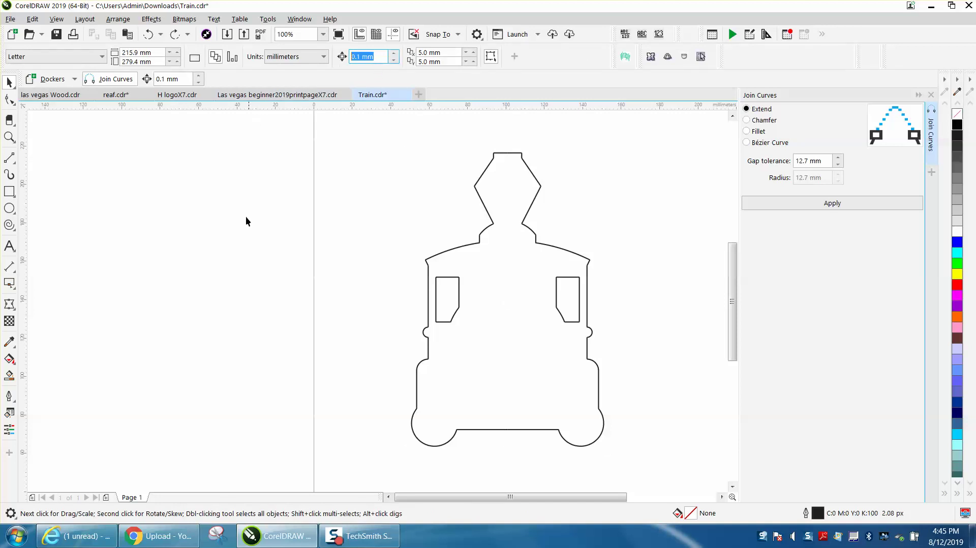
pyautogui.write('120')
pyautogui.press('Return')
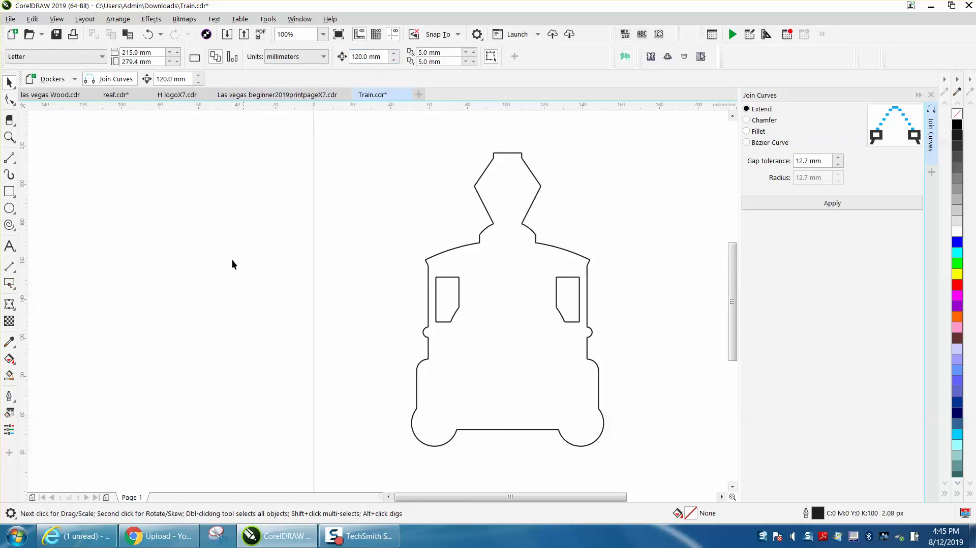
pyautogui.click(10, 375)
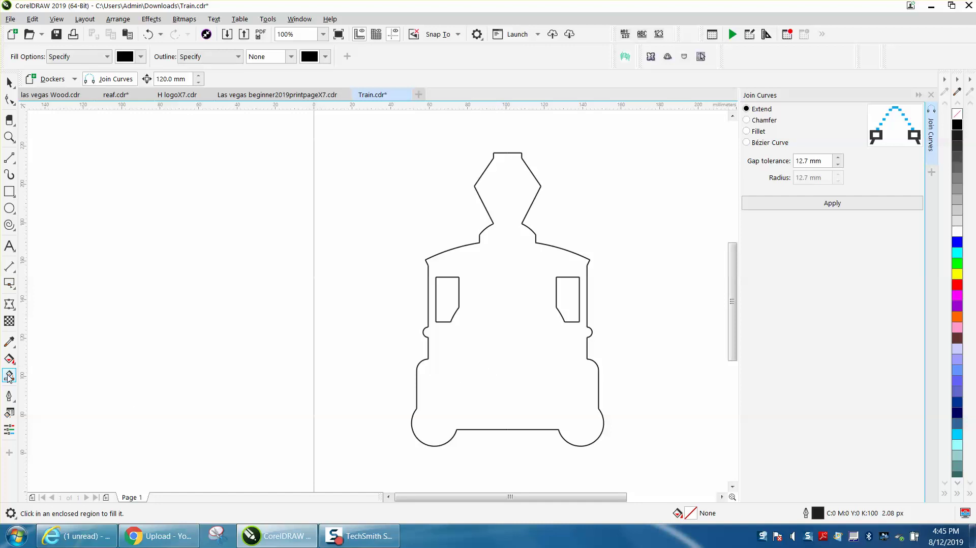
# Zoom out and draw a rectangle enclosing the whole train outline
pyautogui.click(9, 137)
pyautogui.rightClick(381, 283)
pyautogui.moveTo(463, 333); pyautogui.dragTo(392, 254)
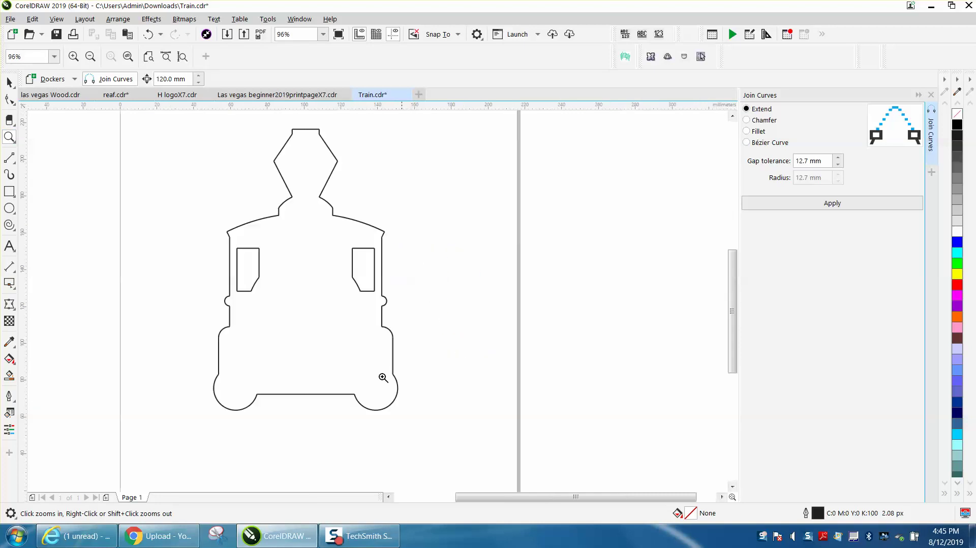
pyautogui.click(9, 191)
pyautogui.moveTo(177, 122); pyautogui.dragTo(454, 449)
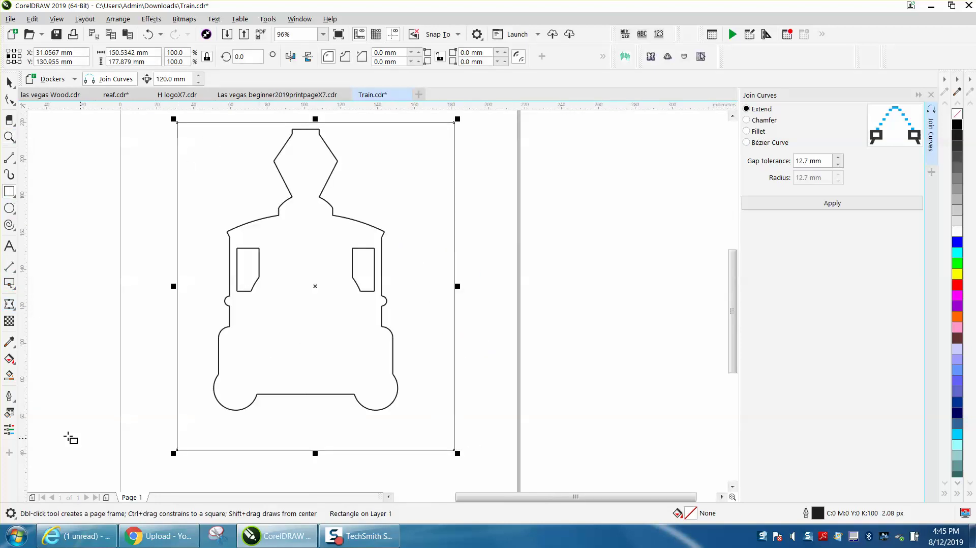
# Smart Fill a region inside the rectangle black as a trial, then undo it
pyautogui.click(10, 375)
pyautogui.click(285, 366)
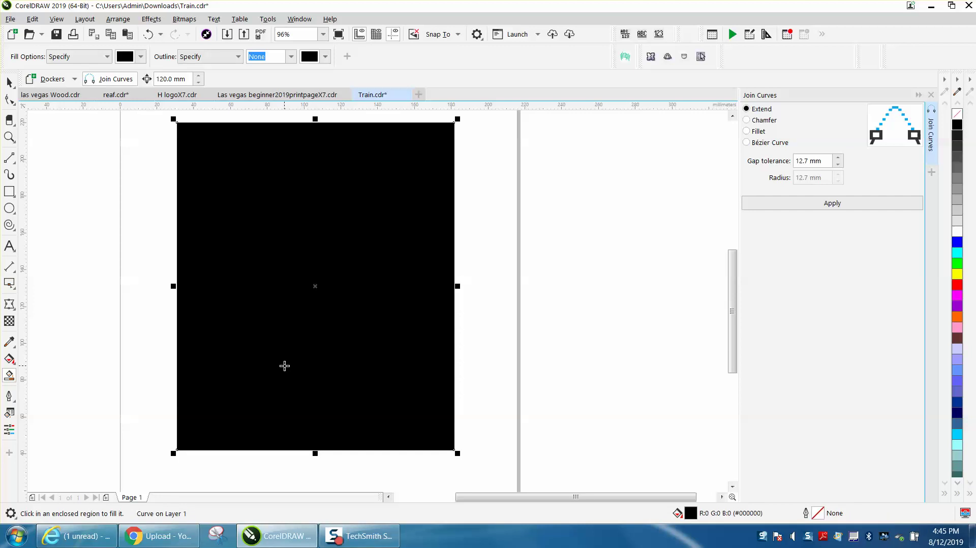
pyautogui.click(148, 34)
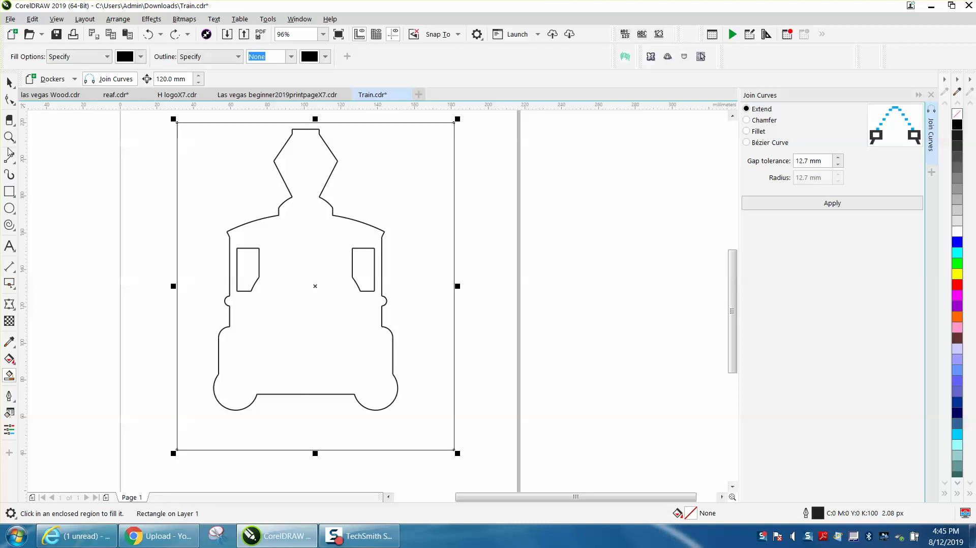
# Zoom into the lower left of the train and select the arc and the straight segment above it
pyautogui.click(9, 137)
pyautogui.moveTo(212, 320); pyautogui.dragTo(402, 354)
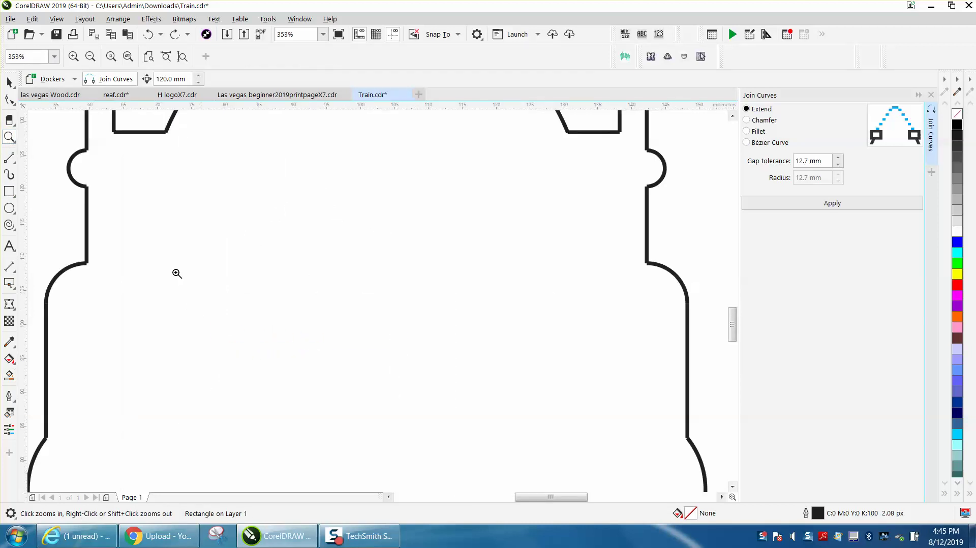
pyautogui.click(10, 82)
pyautogui.click(9, 100)
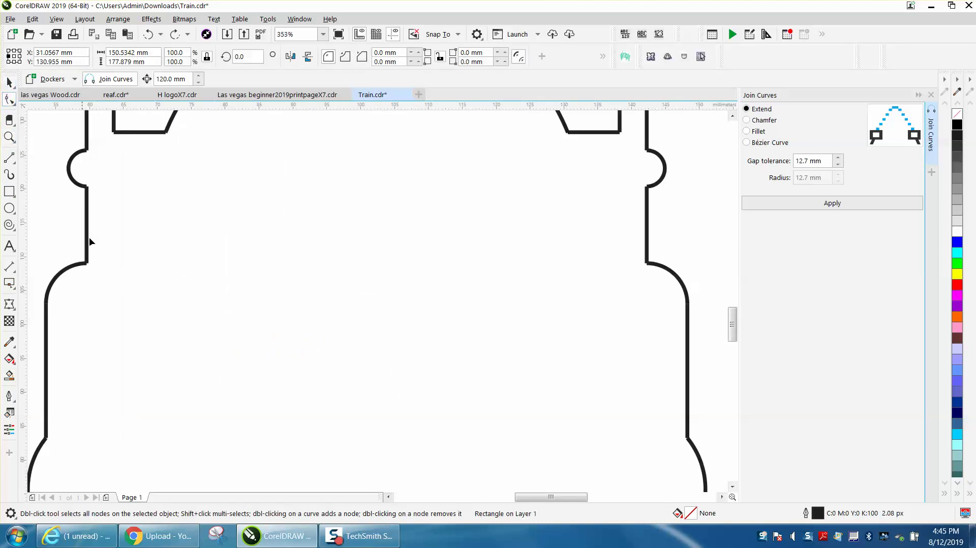
pyautogui.click(86, 265)
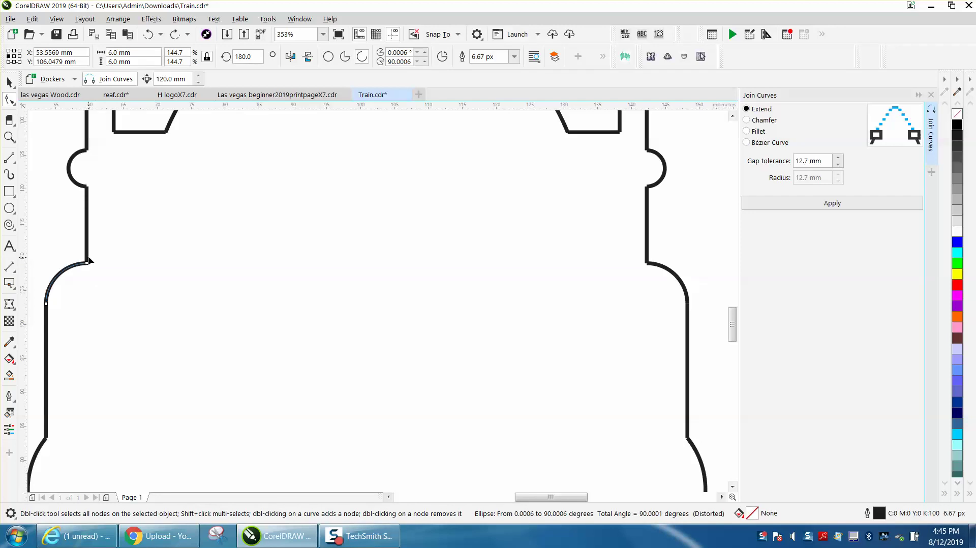
pyautogui.click(87, 257)
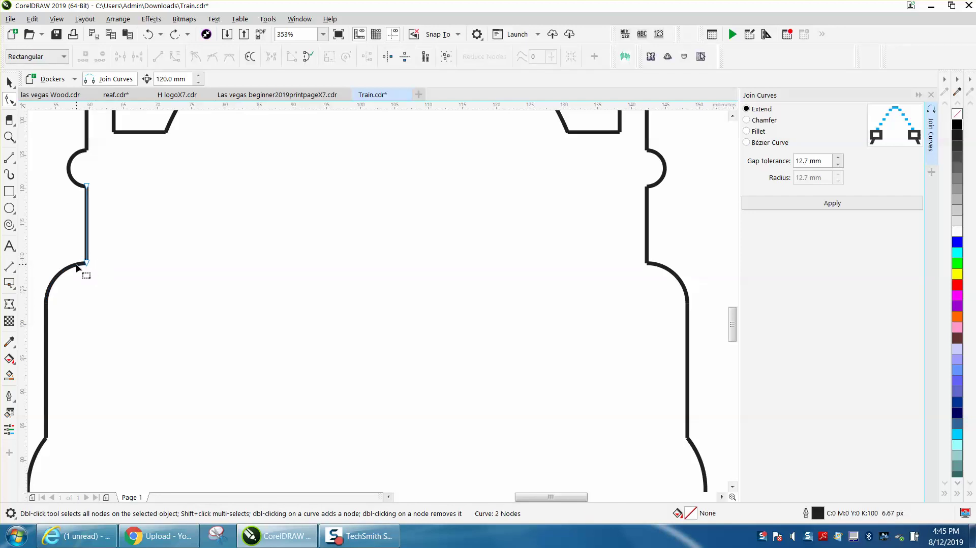
# Delete the rectangle frame surrounding the train outline
pyautogui.click(78, 268)
pyautogui.scroll(-5, 152, 305)
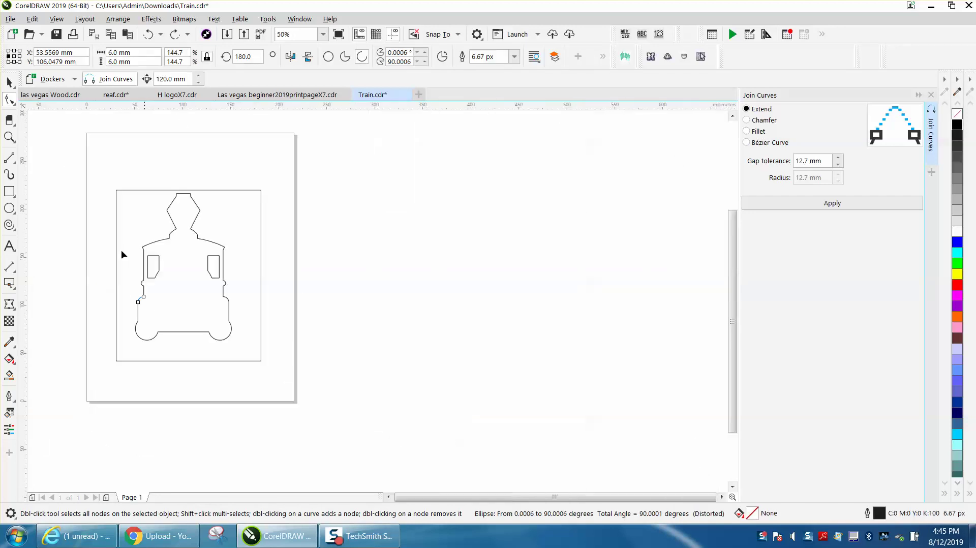
pyautogui.press('space')
pyautogui.moveTo(105, 192); pyautogui.dragTo(288, 344)
pyautogui.click(261, 286)
pyautogui.press('Delete')
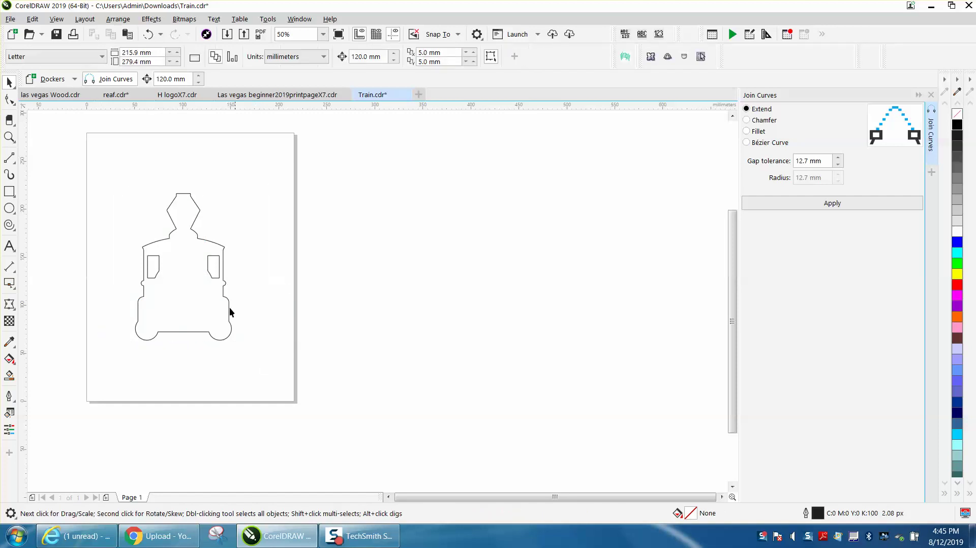
# Marquee-select all 40 outline pieces and convert them to curves
pyautogui.moveTo(128, 178); pyautogui.dragTo(276, 376)
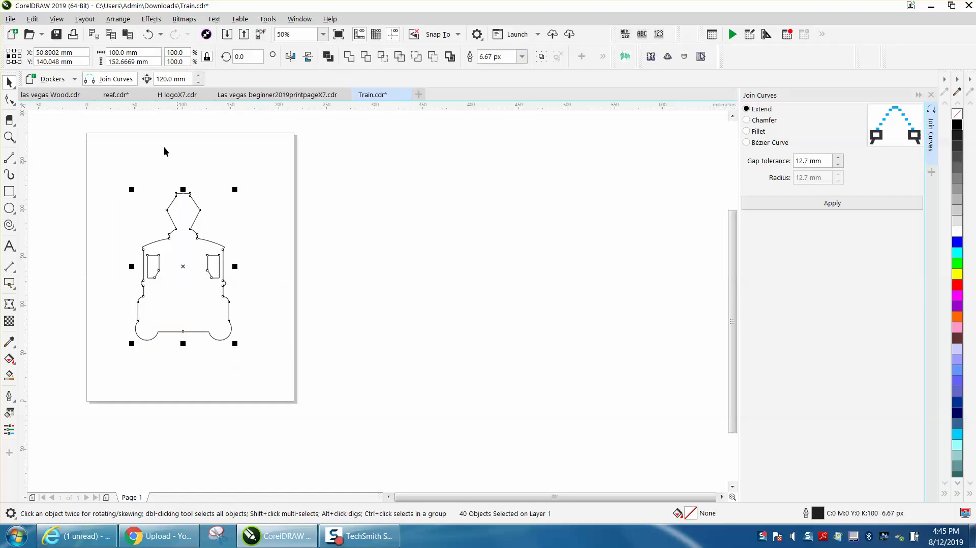
pyautogui.click(118, 19)
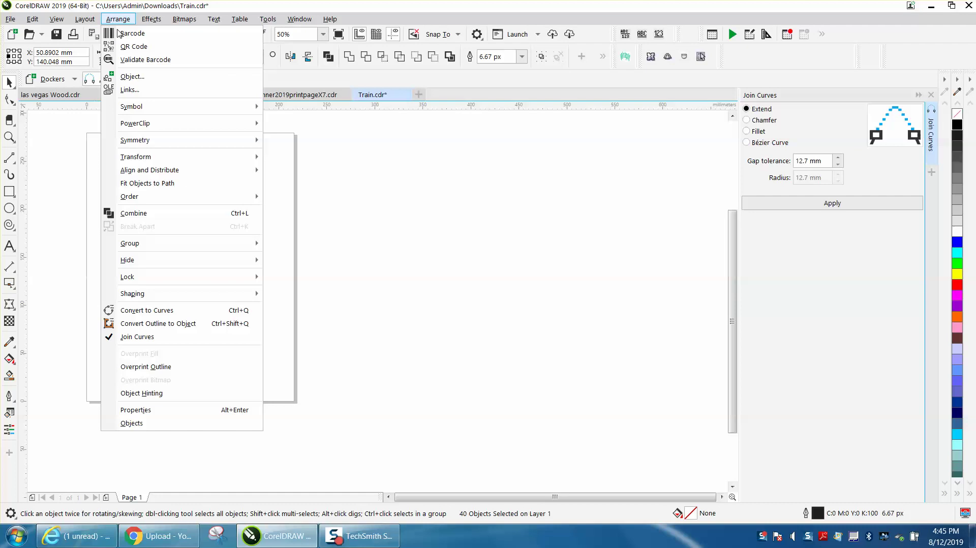
pyautogui.click(167, 309)
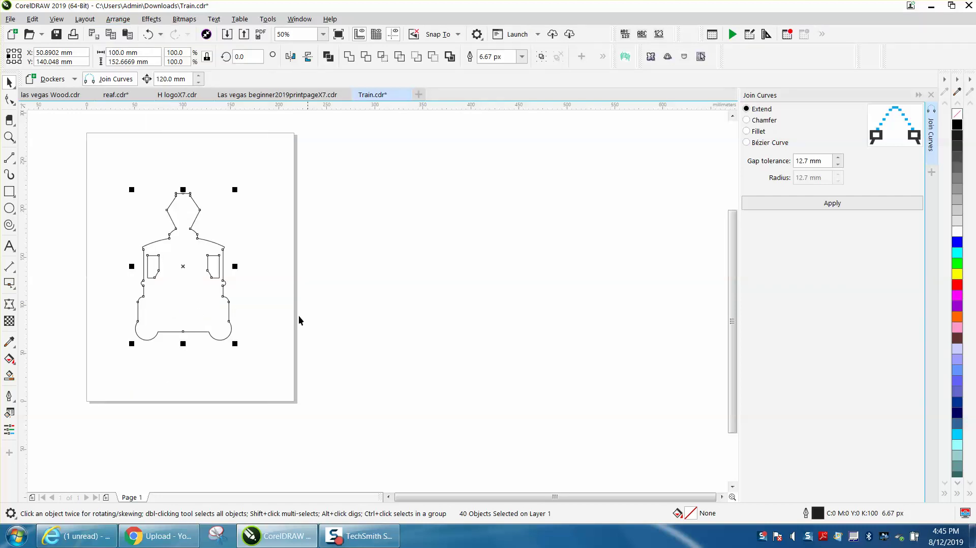
# Marquee-select every node of the train outline and join the pieces into 3 curves
pyautogui.click(9, 138)
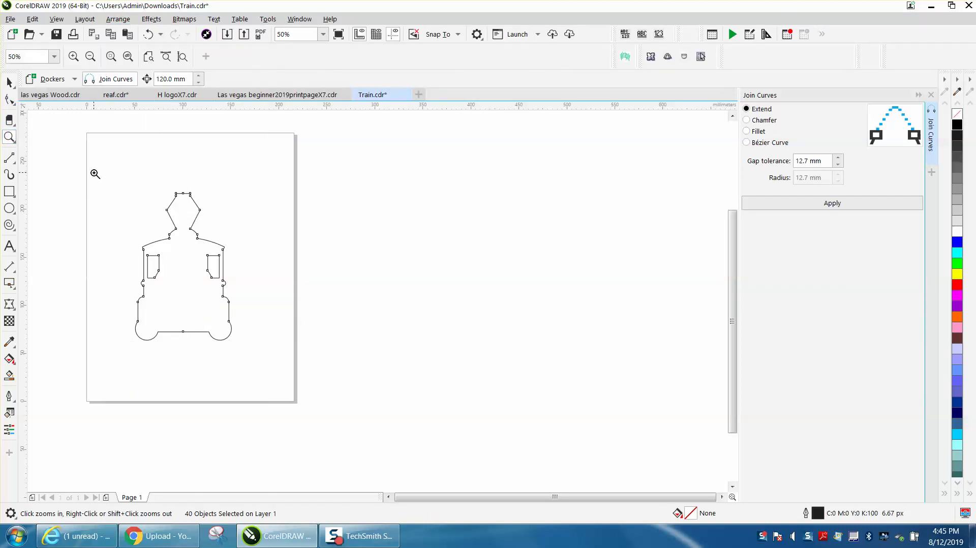
pyautogui.moveTo(94, 182); pyautogui.dragTo(330, 353)
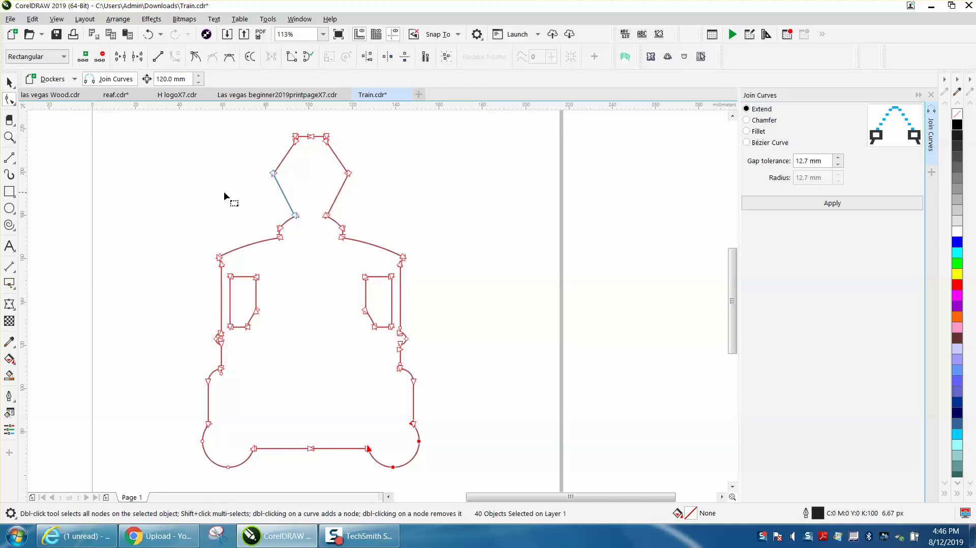
pyautogui.scroll(-3, 217, 192)
pyautogui.moveTo(184, 151); pyautogui.dragTo(391, 374)
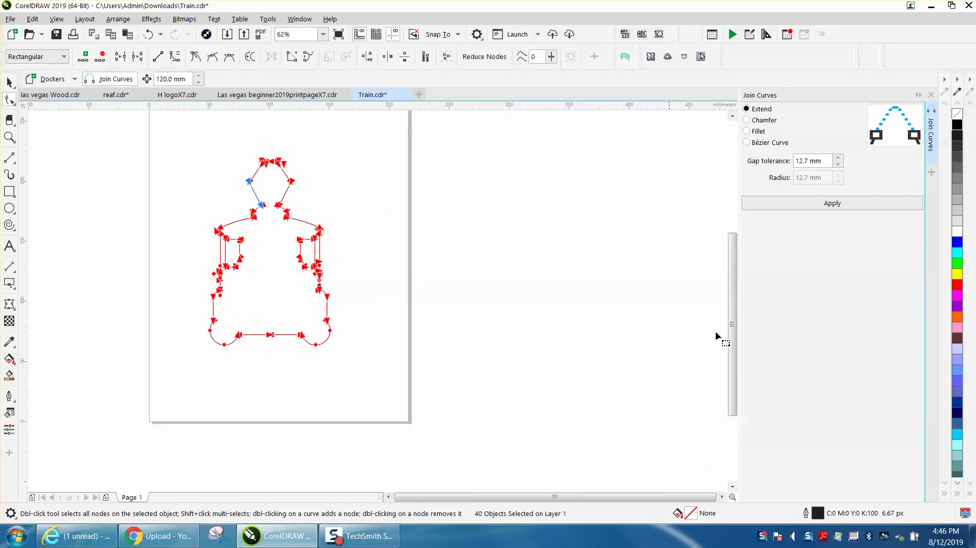
pyautogui.click(836, 205)
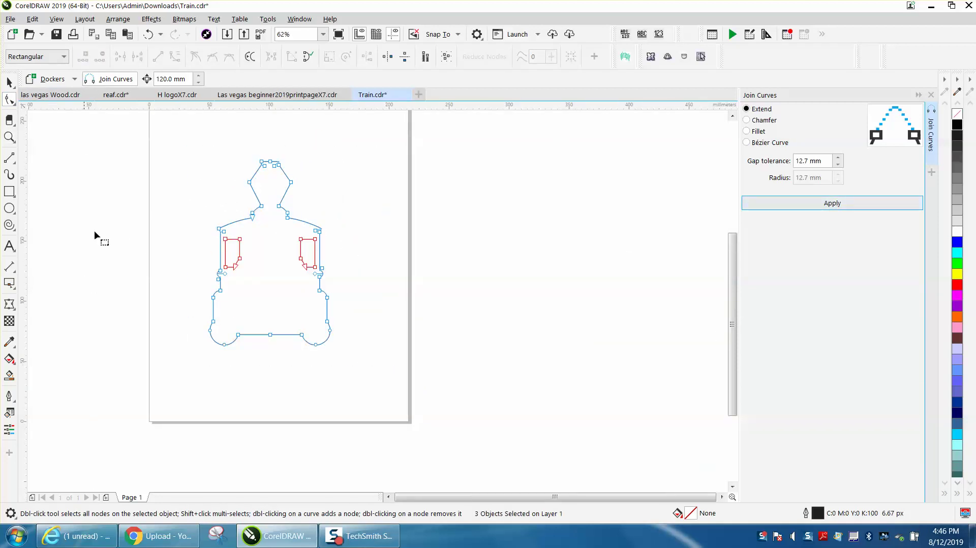
pyautogui.click(9, 82)
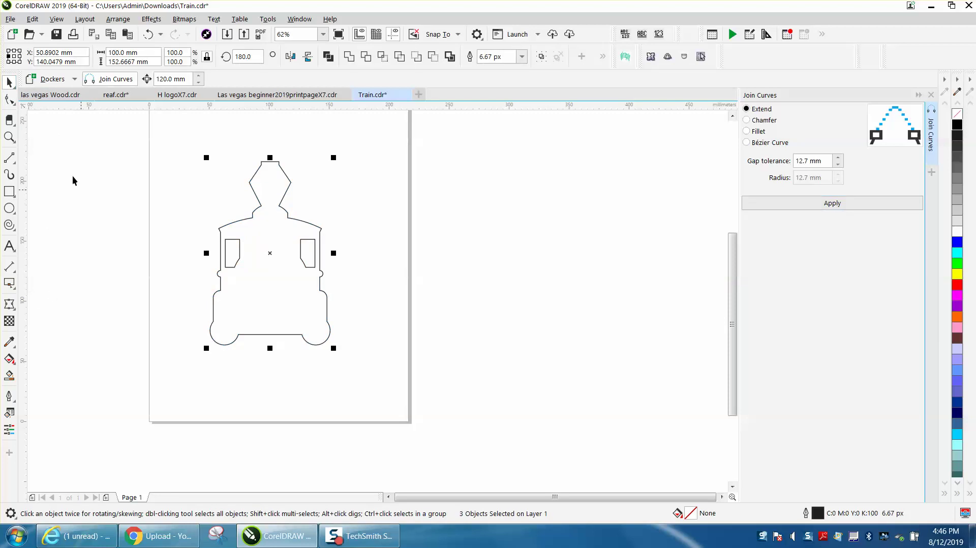
pyautogui.click(9, 191)
# Draw a rectangle around the train, Smart Fill the train's enclosed area, and nudge the new shape right
pyautogui.moveTo(182, 164); pyautogui.dragTo(363, 356)
pyautogui.moveTo(272, 160); pyautogui.dragTo(272, 149)
pyautogui.click(9, 375)
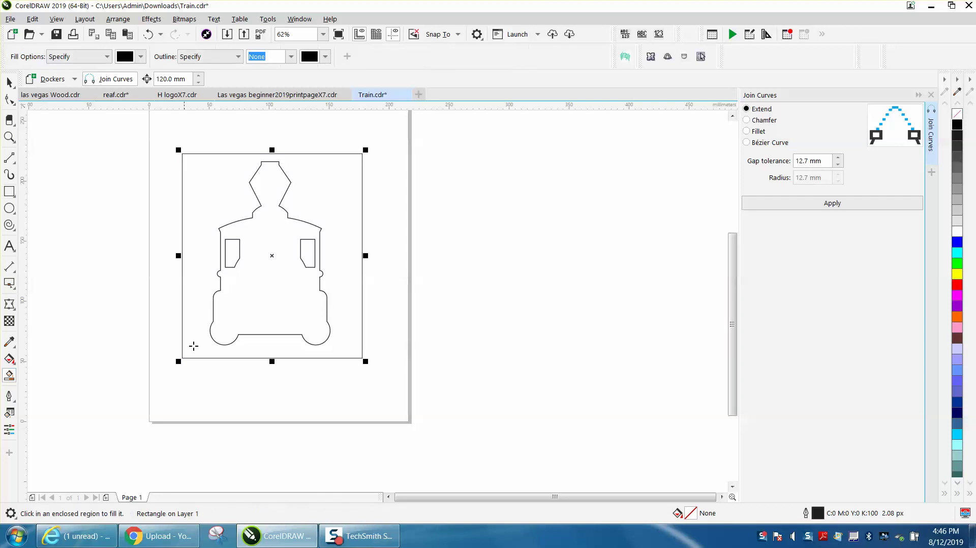
pyautogui.click(259, 315)
pyautogui.press('Right')
pyautogui.press('Right')
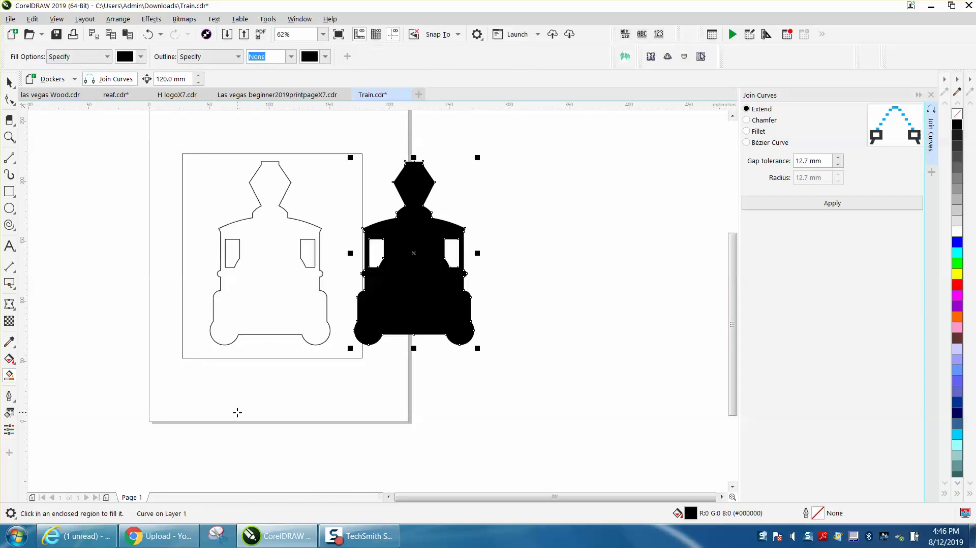
# Give the new train shape no fill and a black outline
pyautogui.click(957, 115)
pyautogui.rightClick(957, 124)
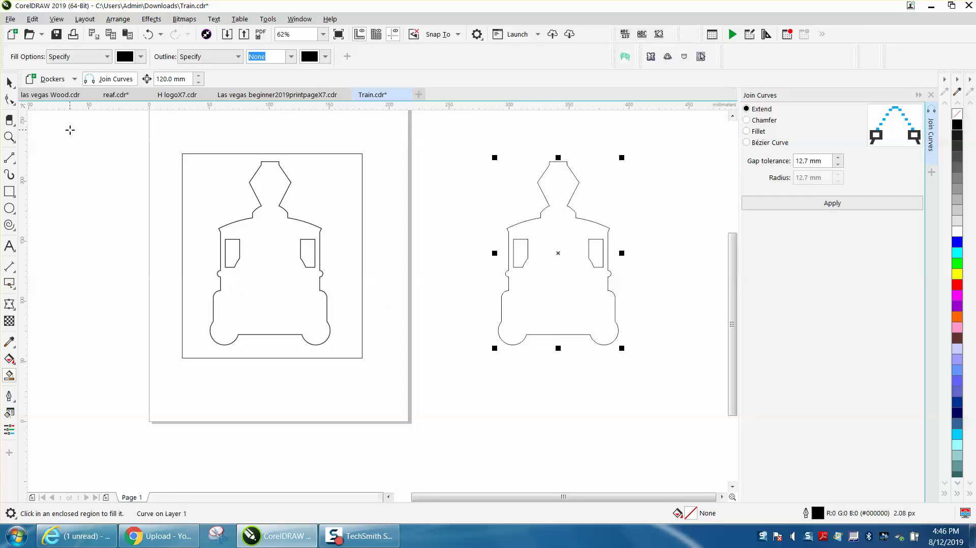
pyautogui.click(9, 82)
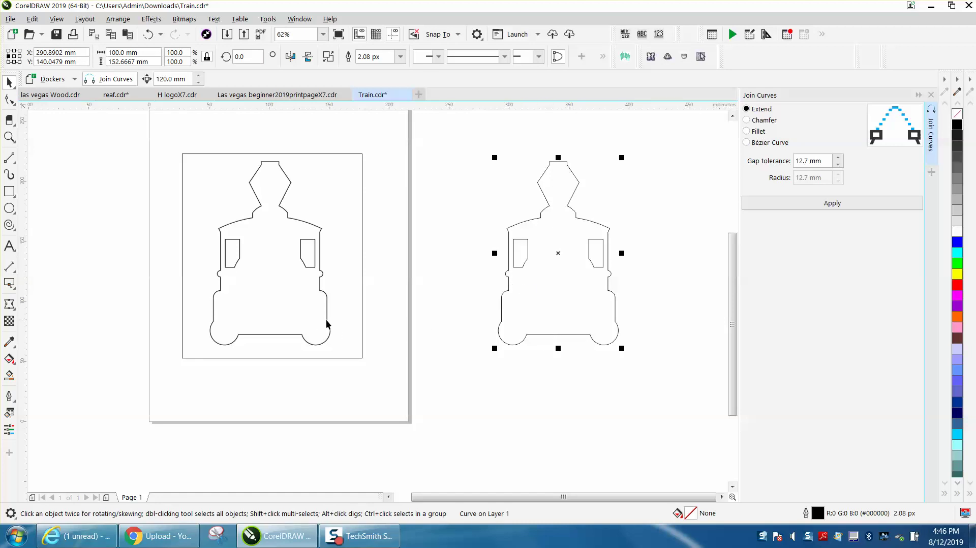
pyautogui.click(9, 375)
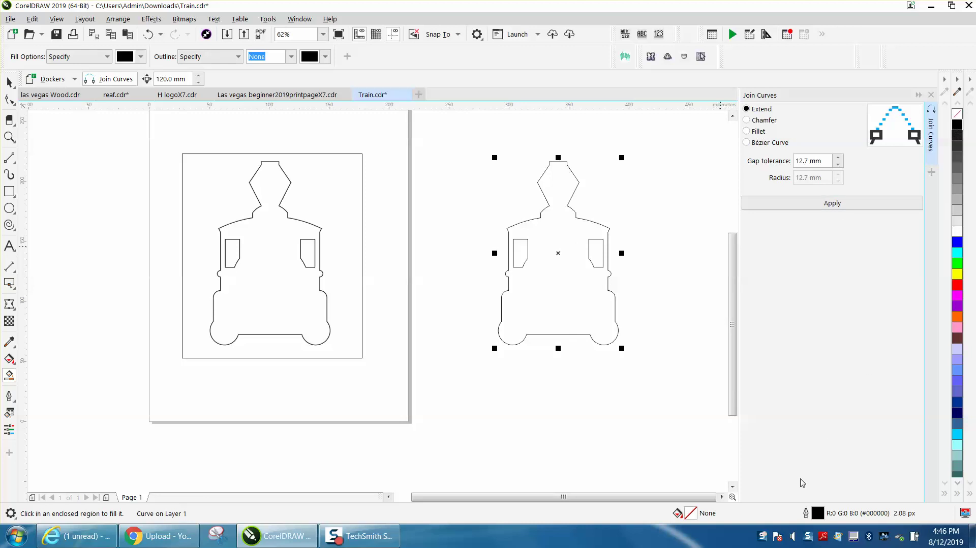
# Set the train copy's outline to a red Hairline, then nudge the copy left
pyautogui.doubleClick(818, 514)
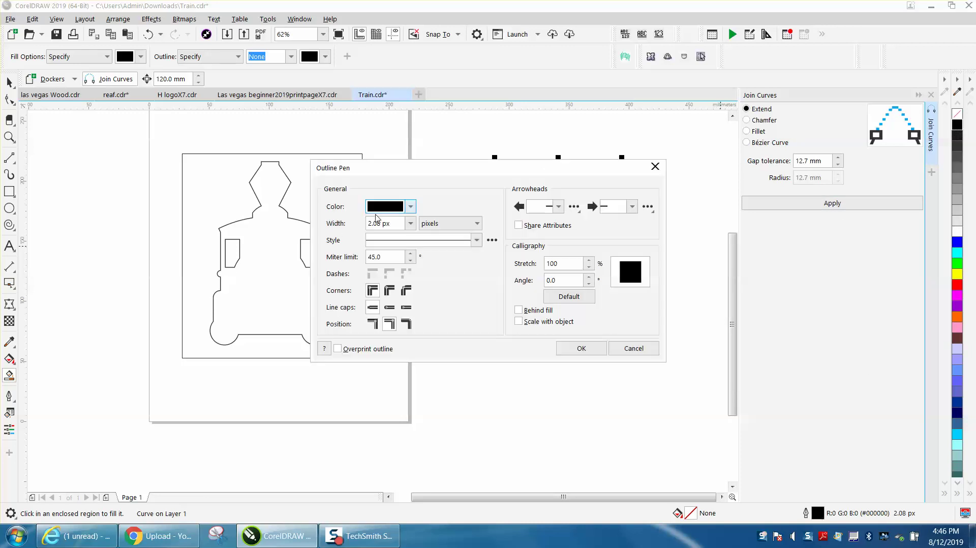
pyautogui.click(410, 223)
pyautogui.click(391, 246)
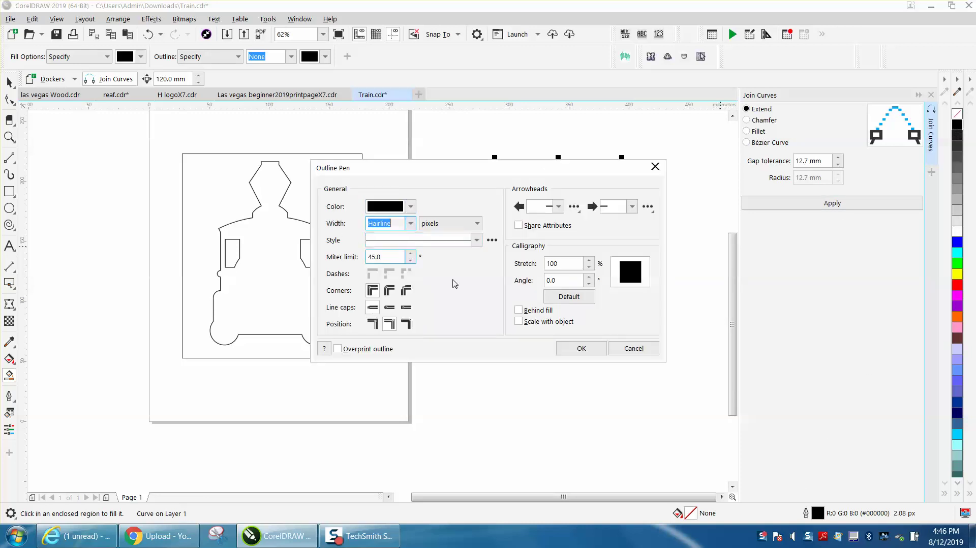
pyautogui.click(410, 207)
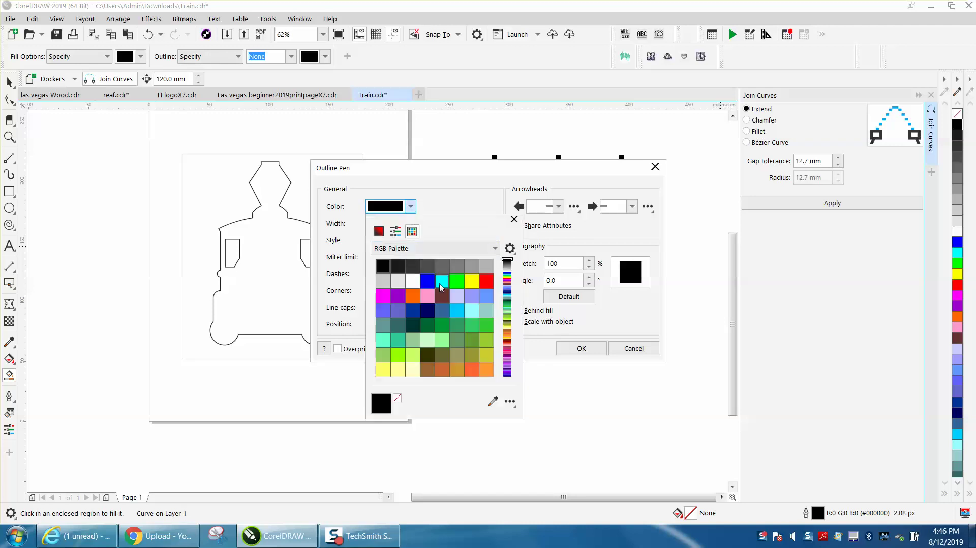
pyautogui.click(486, 281)
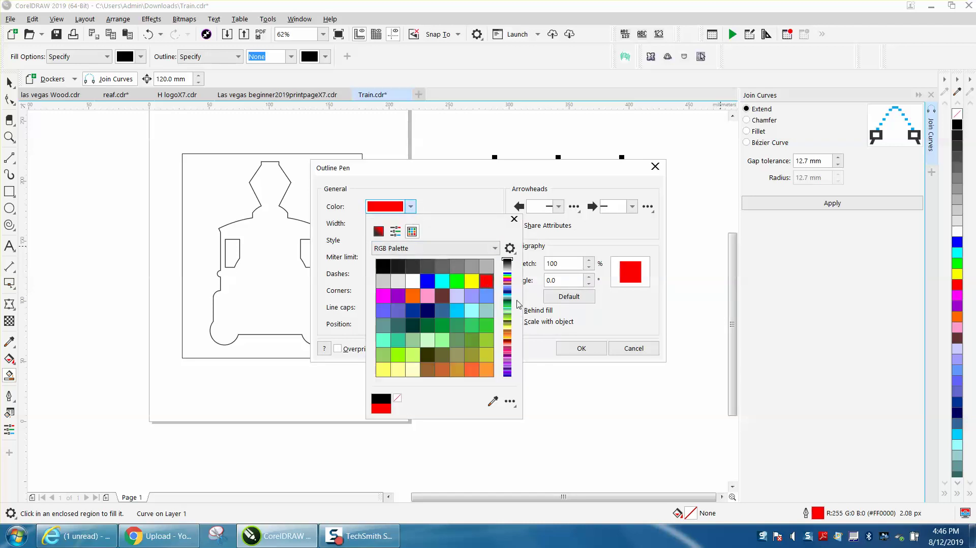
pyautogui.click(570, 348)
pyautogui.click(569, 347)
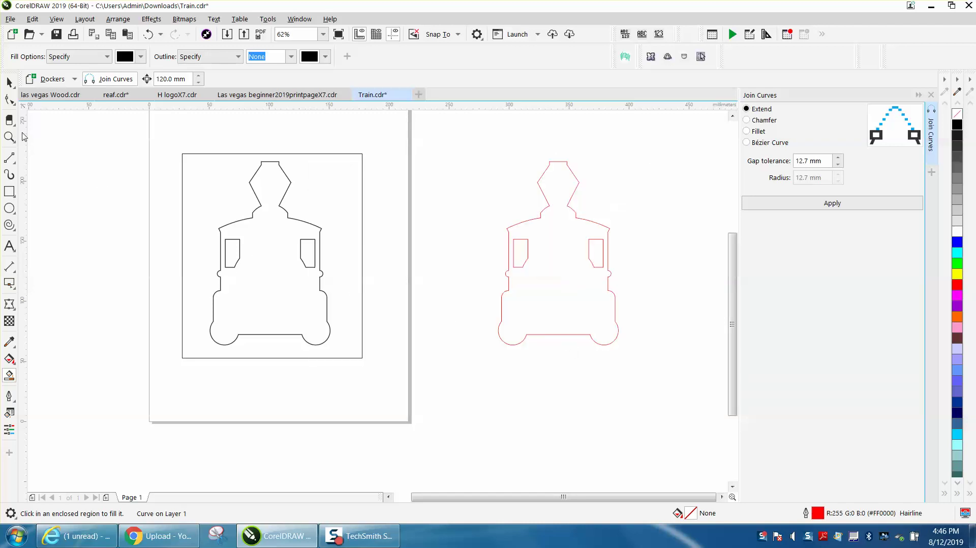
pyautogui.click(9, 81)
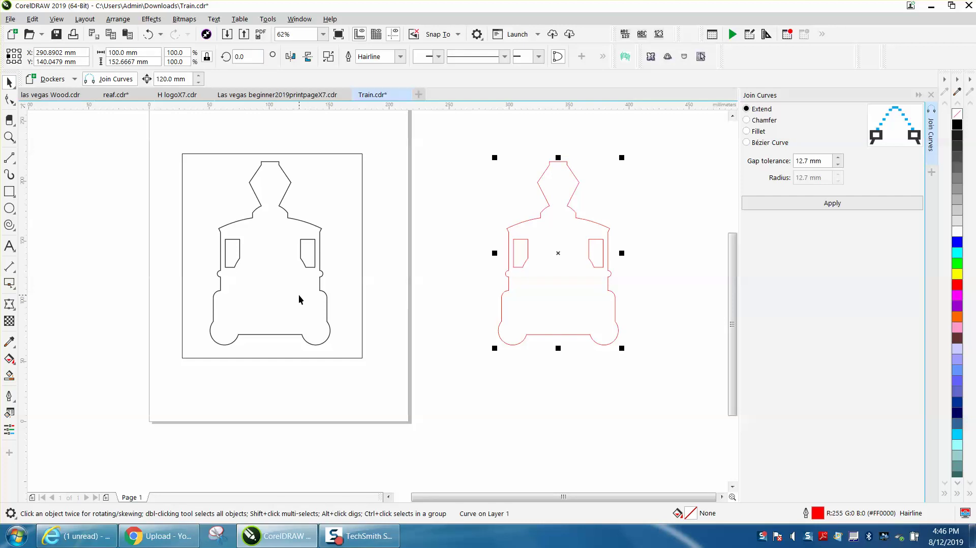
pyautogui.press('Left')
pyautogui.press('Left')
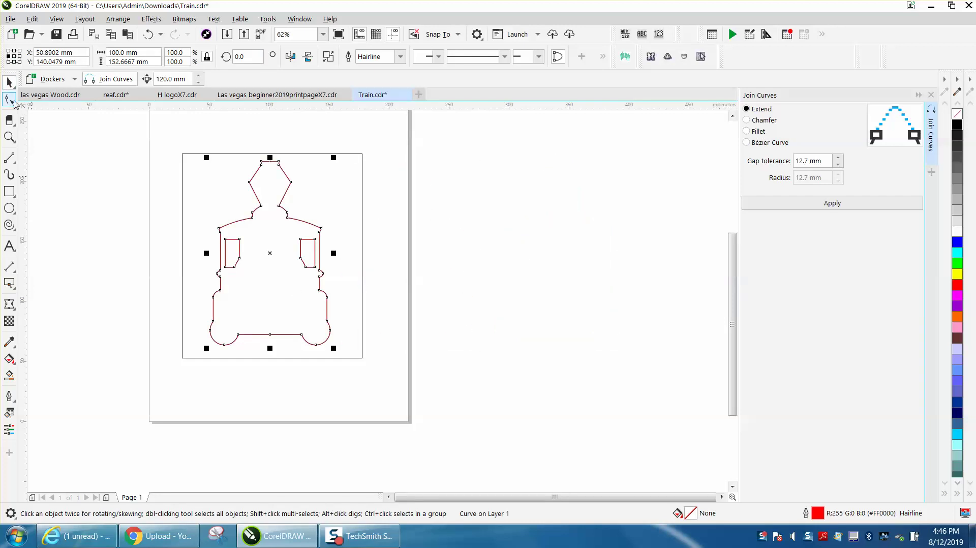
pyautogui.click(9, 136)
pyautogui.moveTo(235, 192); pyautogui.dragTo(343, 245)
pyautogui.rightClick(327, 243)
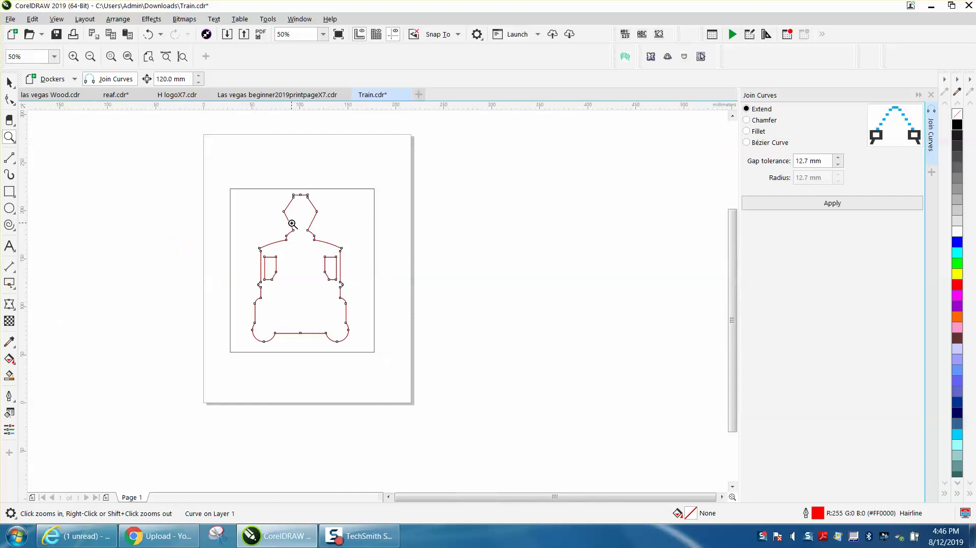
pyautogui.moveTo(279, 224); pyautogui.dragTo(624, 405)
pyautogui.rightClick(422, 291)
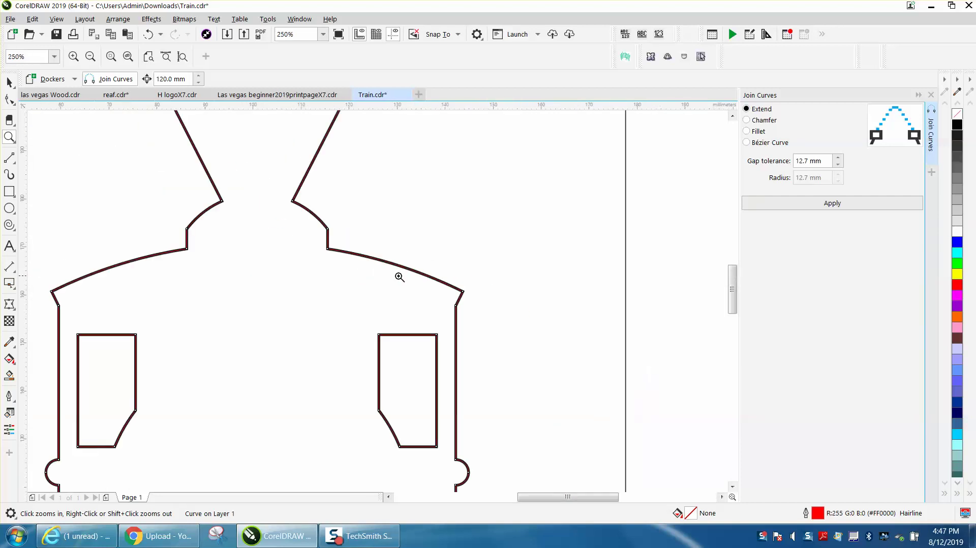
pyautogui.rightClick(356, 267)
pyautogui.click(10, 82)
pyautogui.scroll(-2, 151, 149)
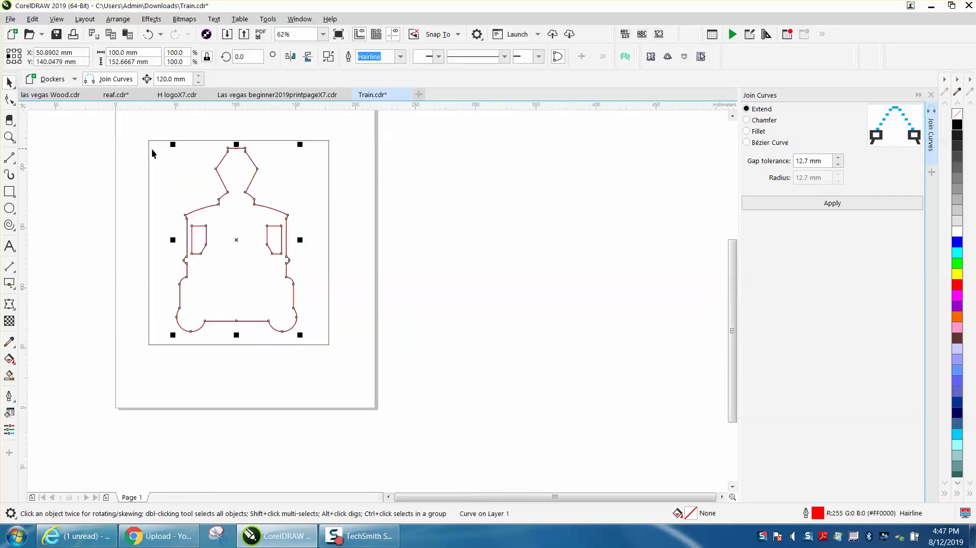
pyautogui.press('Right')
pyautogui.press('Right')
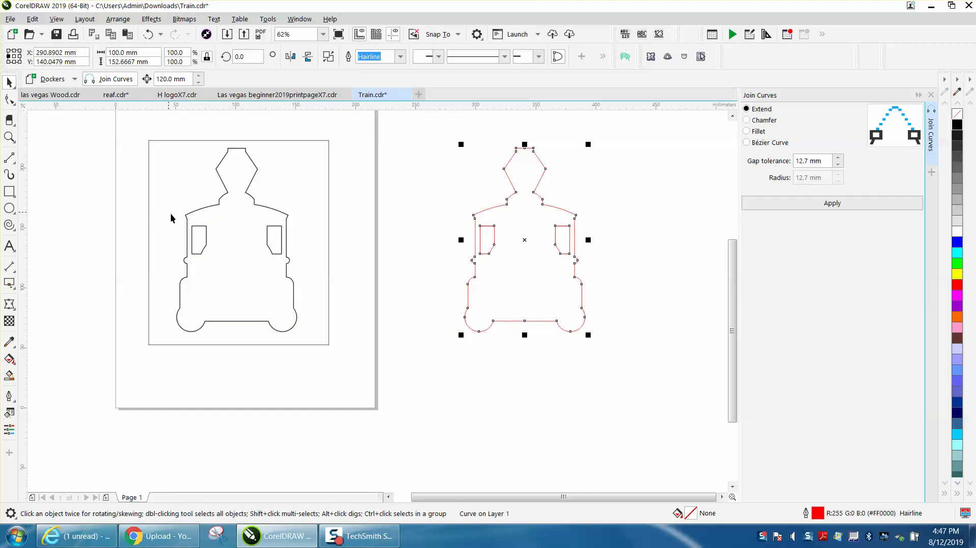
# Delete the framing rectangle, undo a trial move of the outer outline, and zoom onto both trains
pyautogui.click(220, 203)
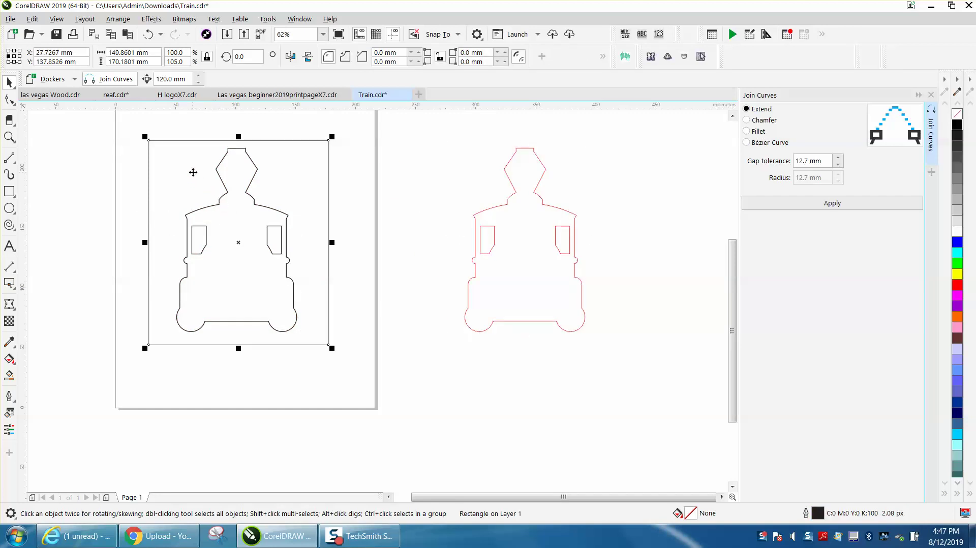
pyautogui.press('Delete')
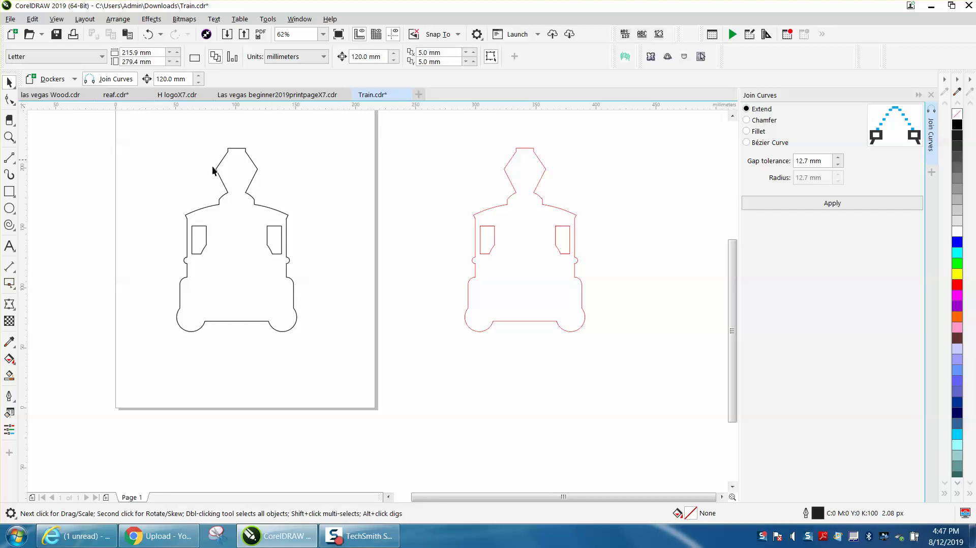
pyautogui.click(291, 279)
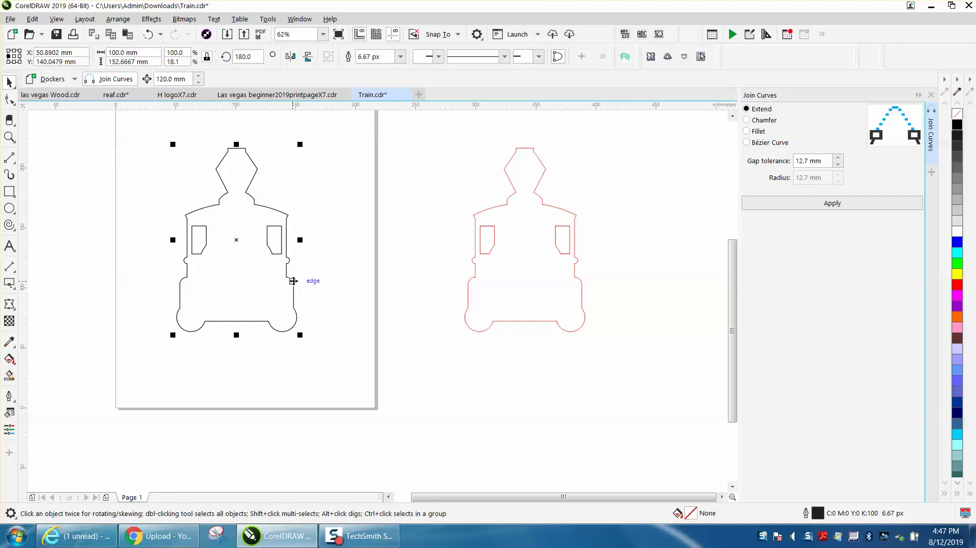
pyautogui.moveTo(291, 280); pyautogui.dragTo(346, 280)
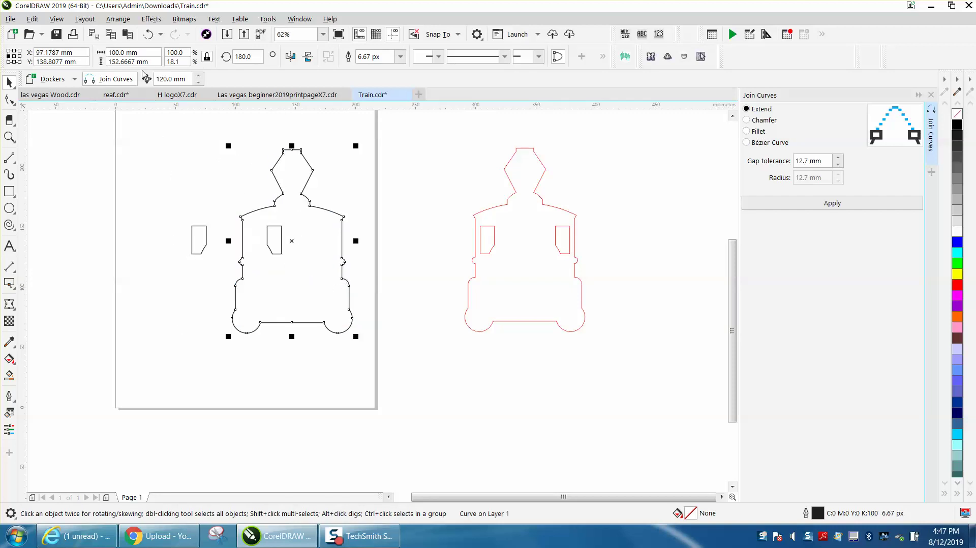
pyautogui.click(148, 34)
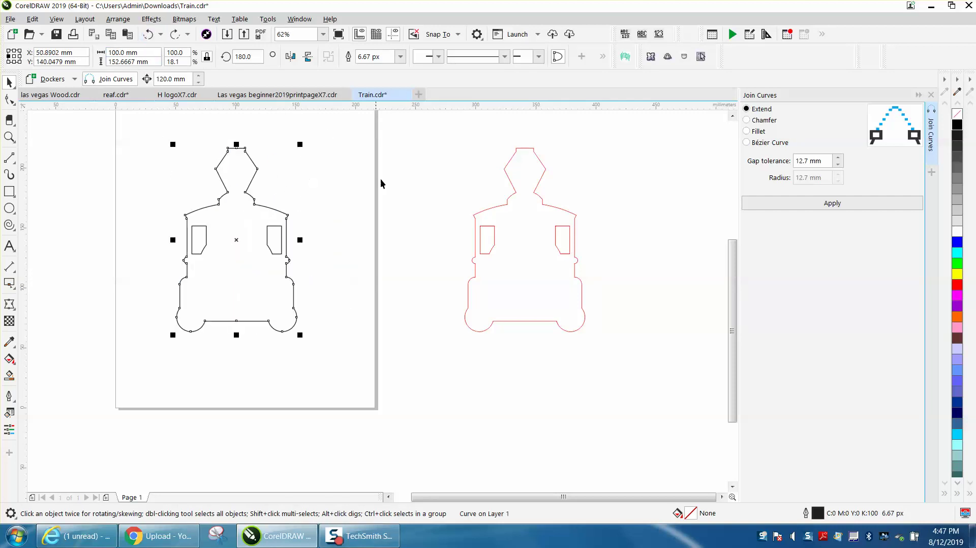
pyautogui.click(9, 137)
pyautogui.moveTo(137, 156); pyautogui.dragTo(661, 414)
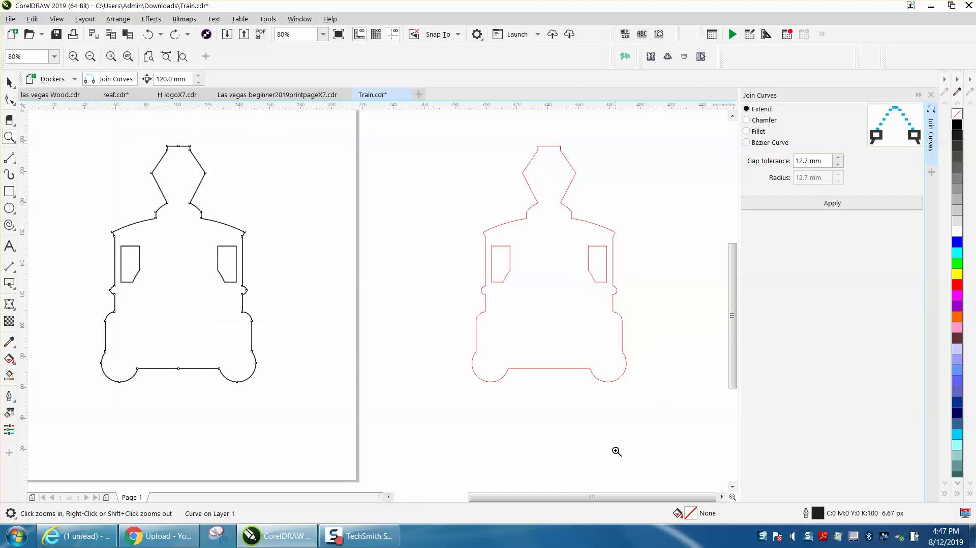